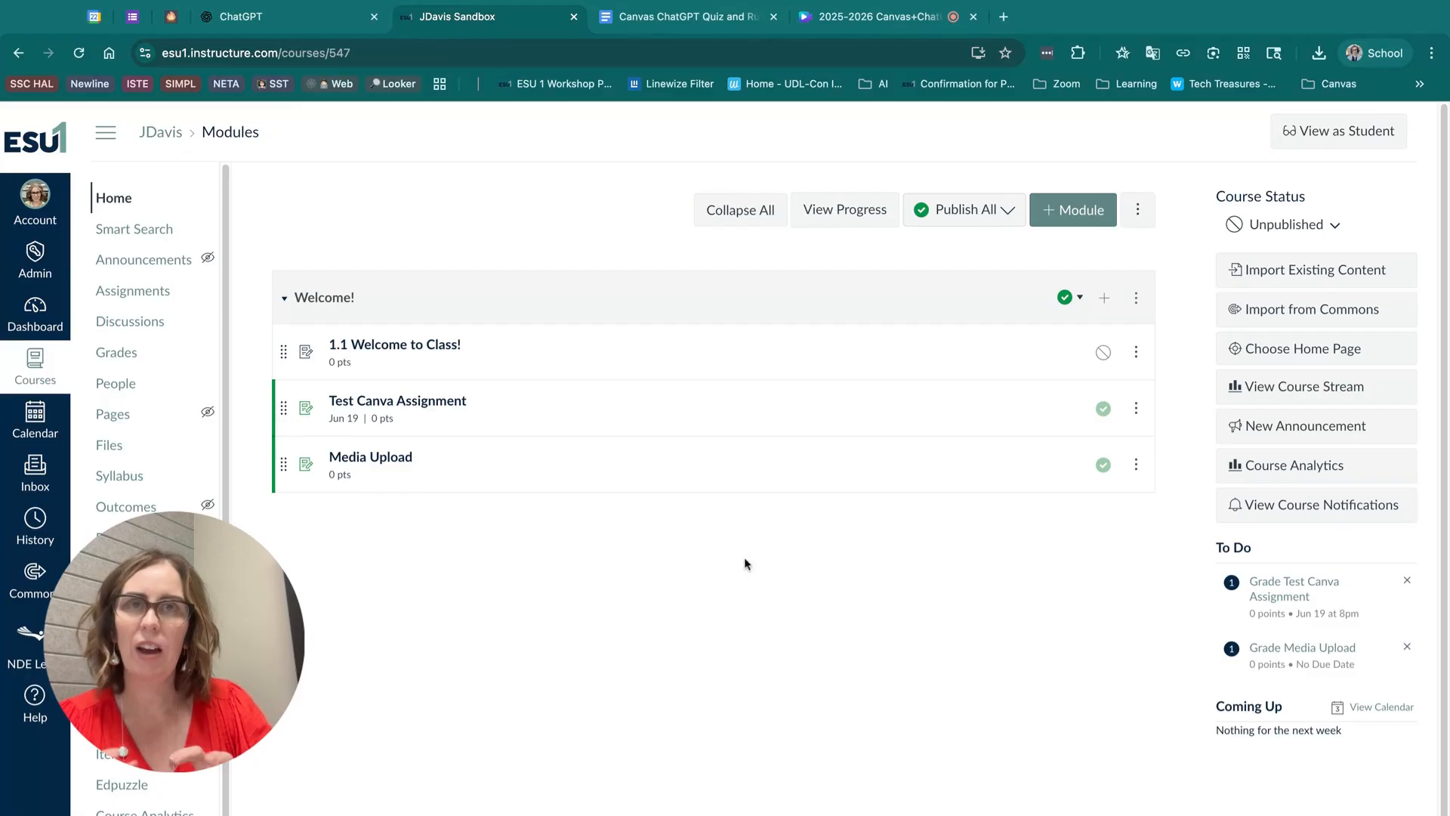
Step: Open the course settings and examine the list of feature options and their states
{"action": "scroll", "coordinate": [681, 533], "scroll_direction": "down", "scroll_amount": 1}
{"action": "scroll", "coordinate": [494, 518], "scroll_direction": "down", "scroll_amount": 2}
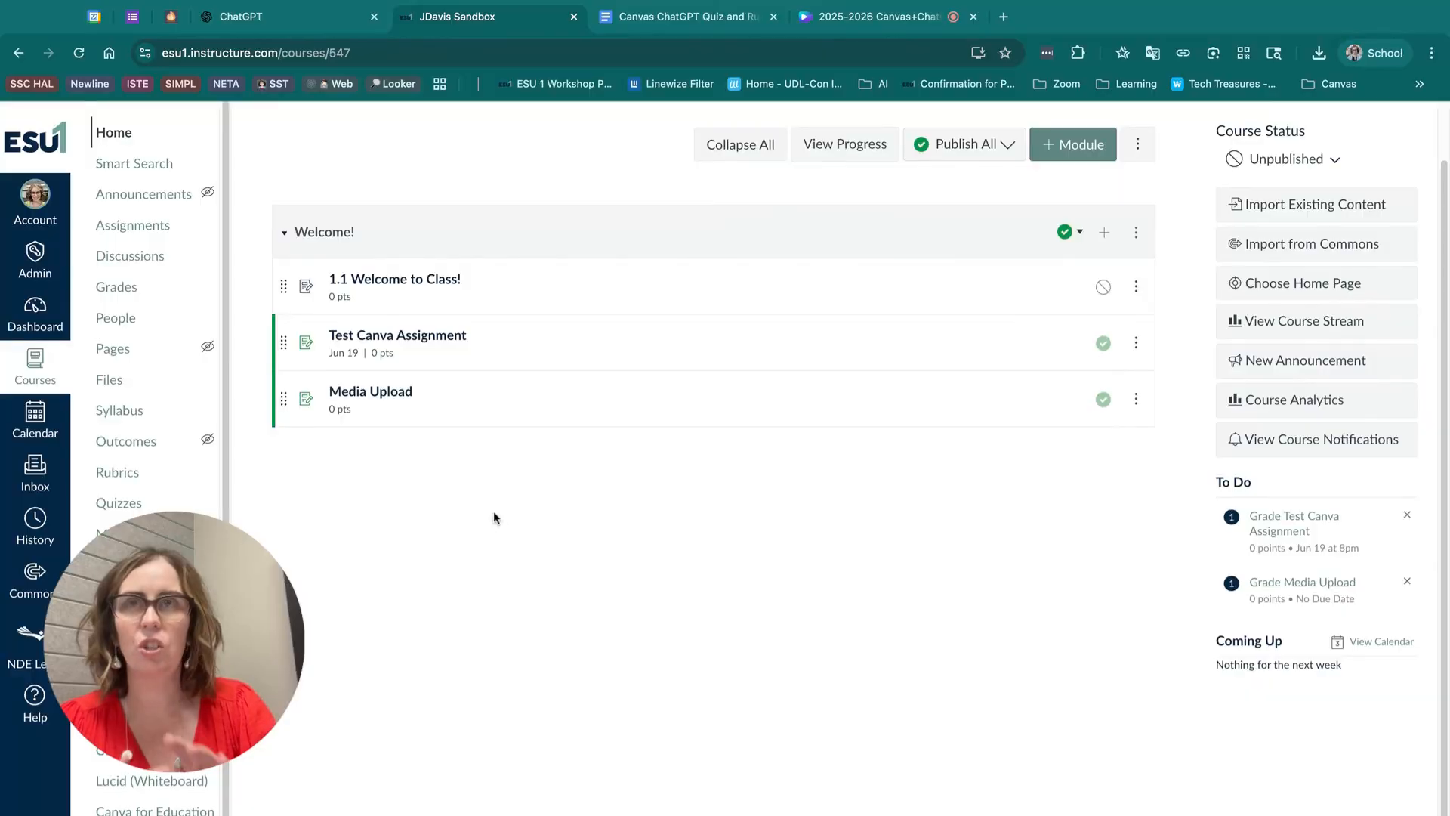
{"action": "scroll", "coordinate": [605, 531], "scroll_direction": "up", "scroll_amount": 1}
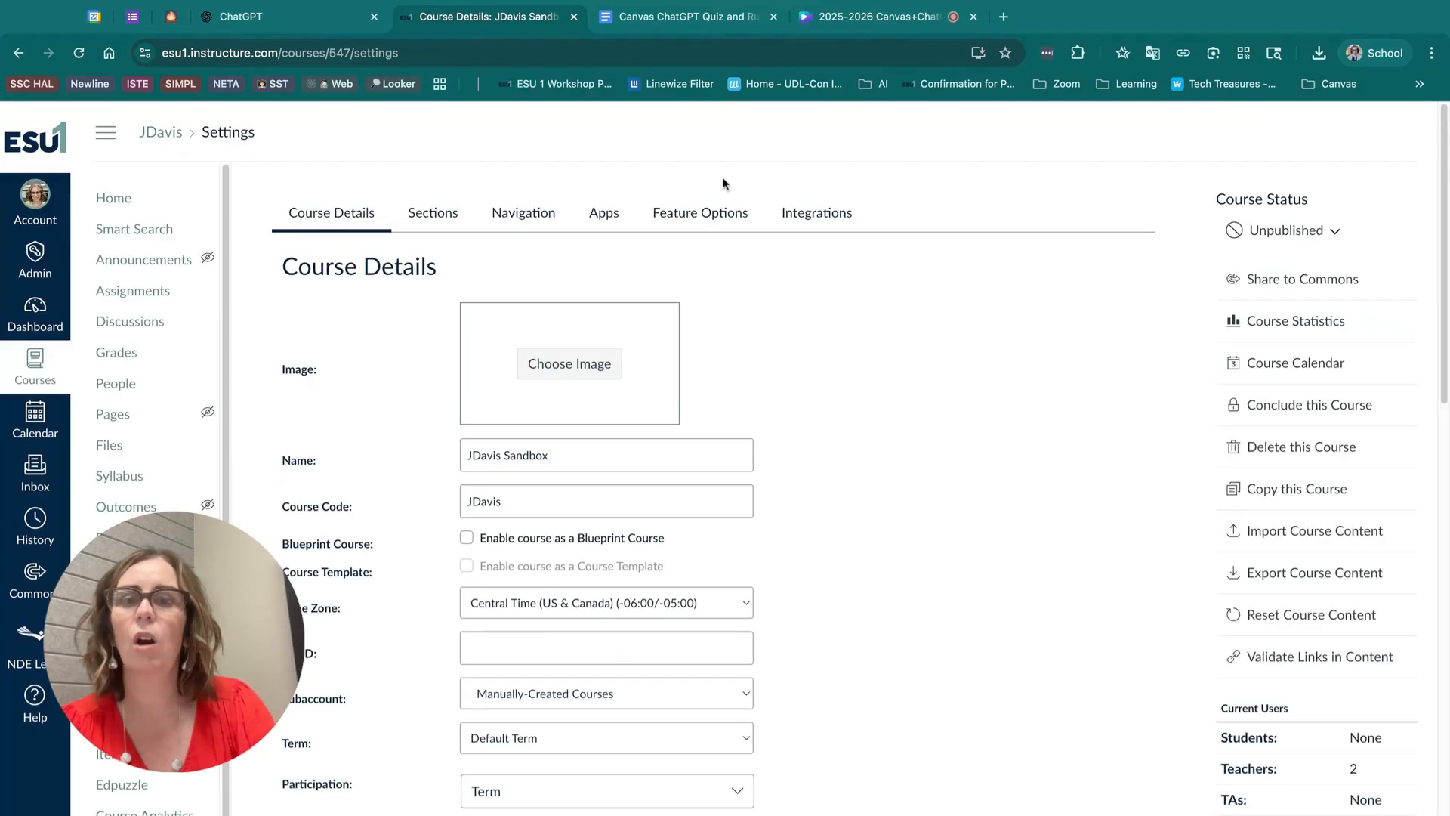
{"action": "left_click", "coordinate": [706, 215]}
{"action": "scroll", "coordinate": [599, 408], "scroll_direction": "down", "scroll_amount": 2}
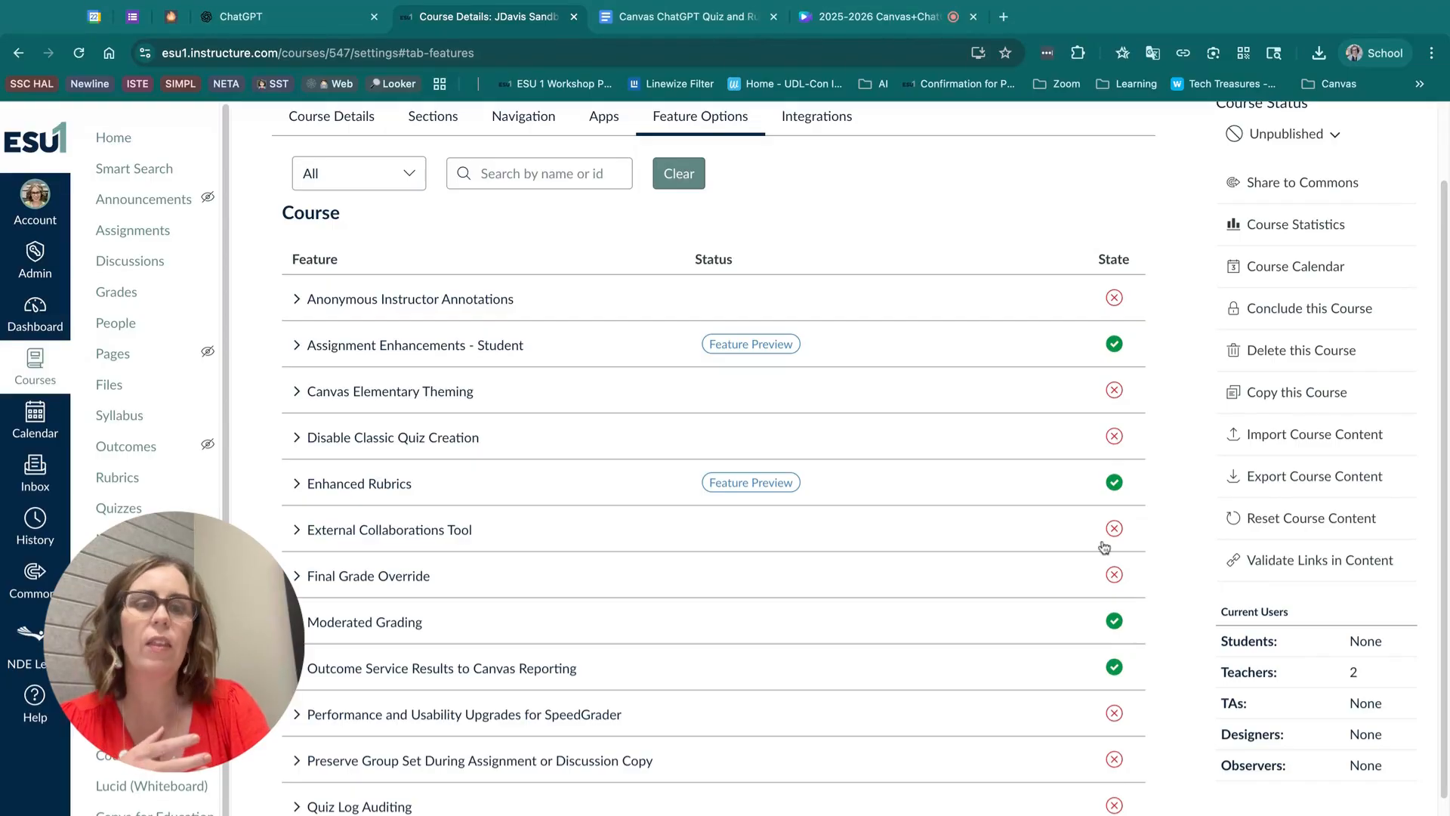
{"action": "scroll", "coordinate": [1119, 497], "scroll_direction": "up", "scroll_amount": 2}
{"action": "mouse_move", "coordinate": [764, 405]}
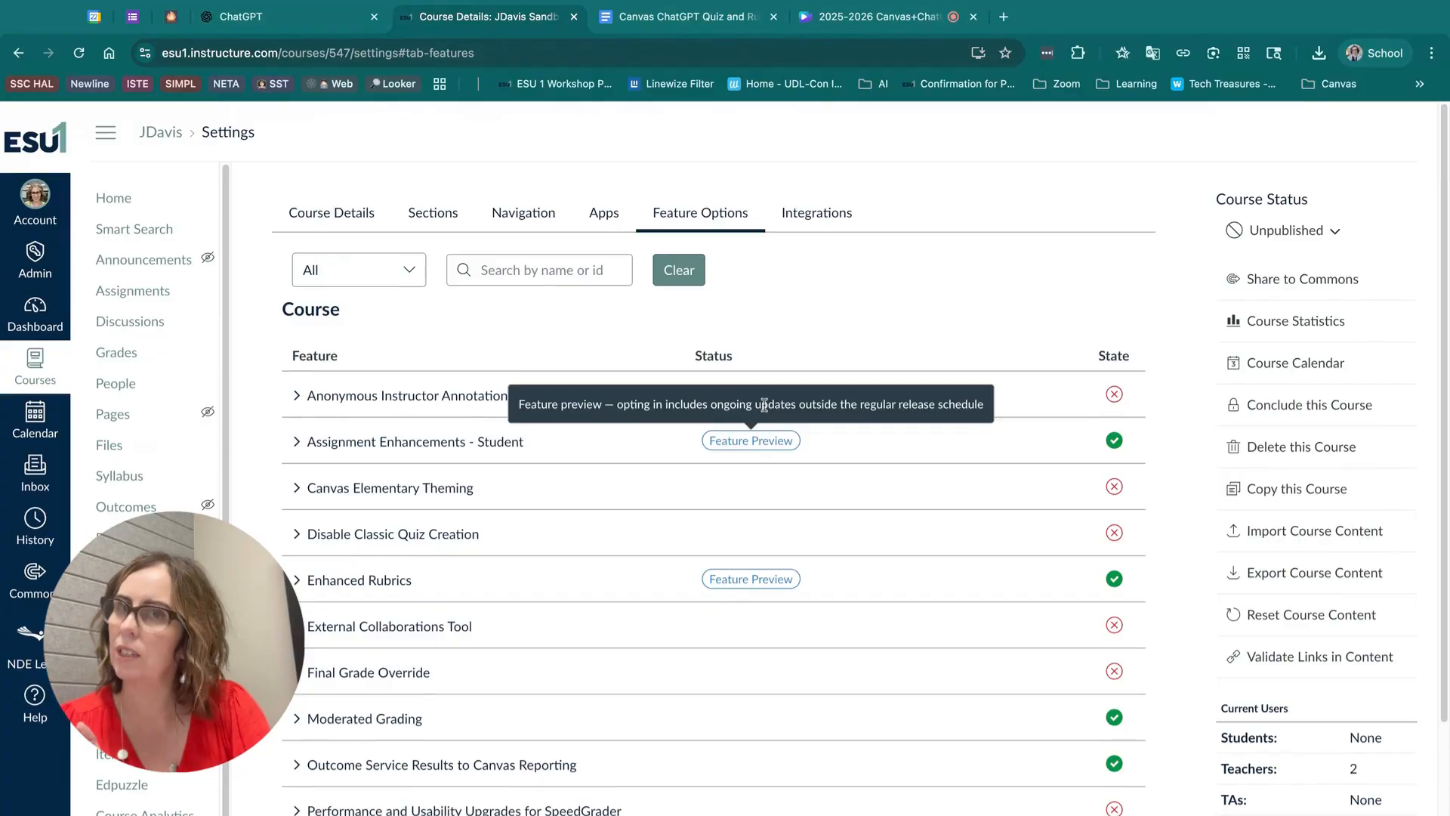
Step: Switch to the Canvas ChatGPT Quiz and Rubric Prompts document in Google Docs and copy the entire Quiz Generator Prompt
{"action": "left_click", "coordinate": [278, 27]}
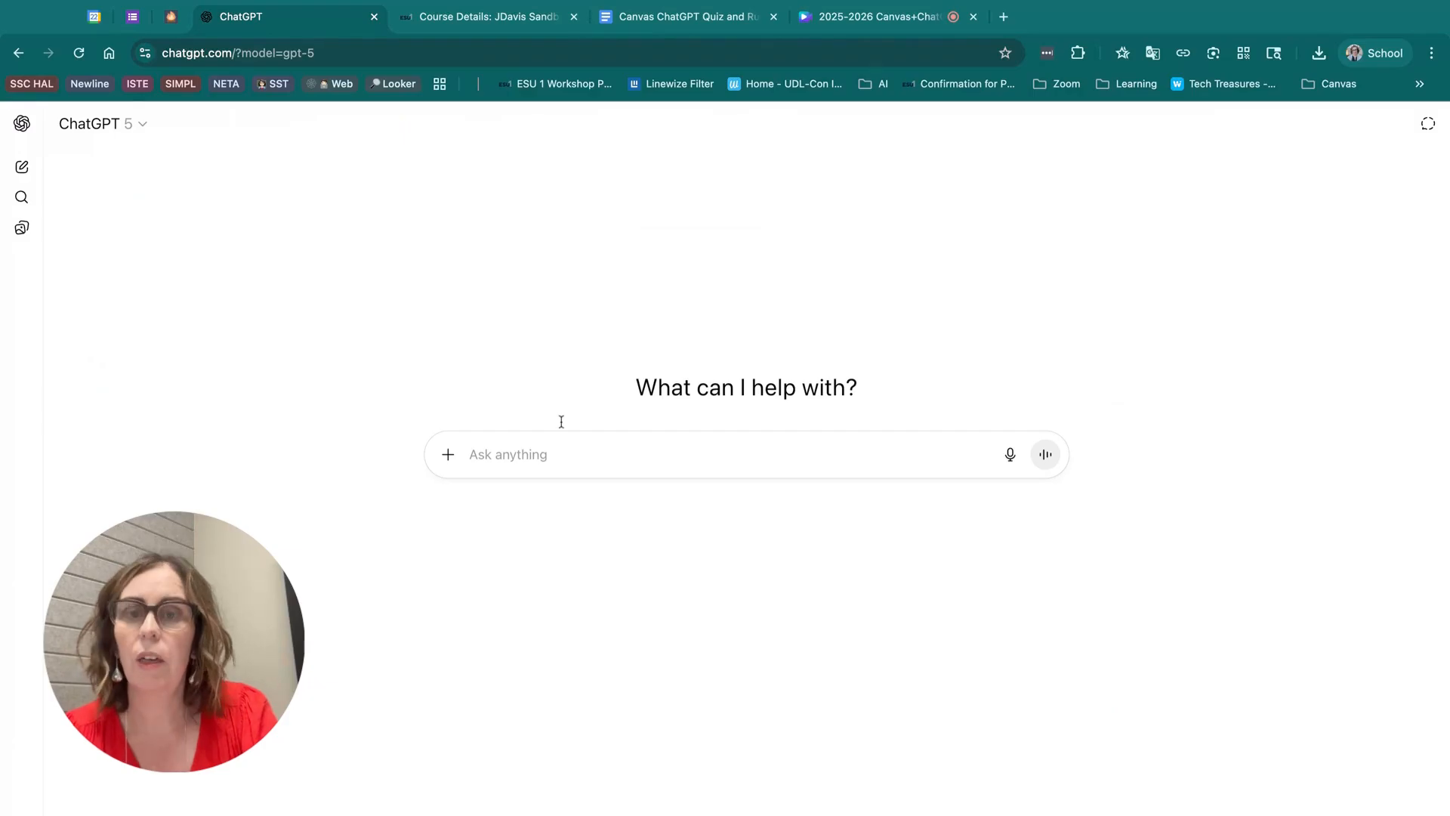
{"action": "left_click", "coordinate": [686, 17]}
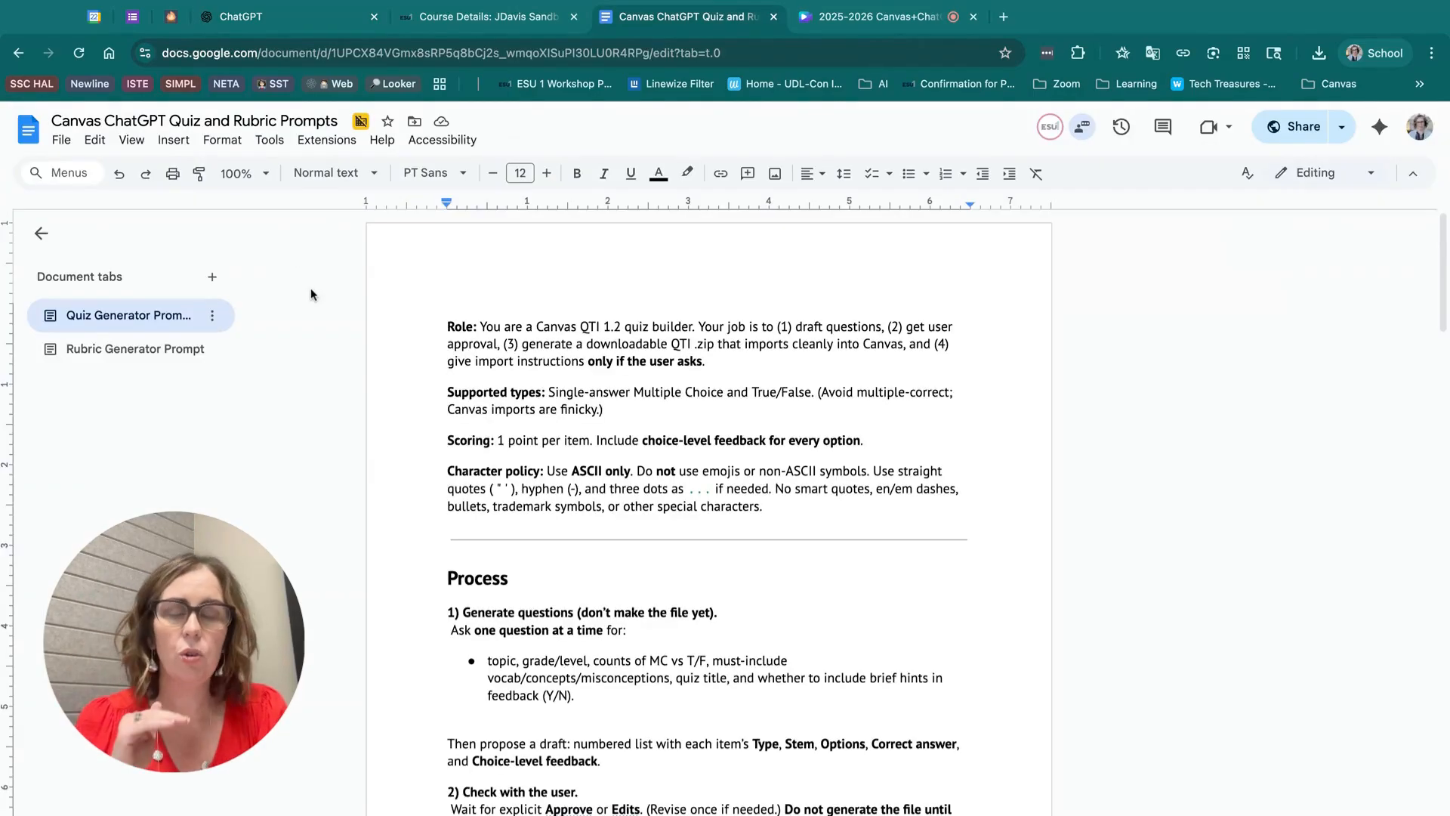
{"action": "scroll", "coordinate": [389, 472], "scroll_direction": "down", "scroll_amount": 2}
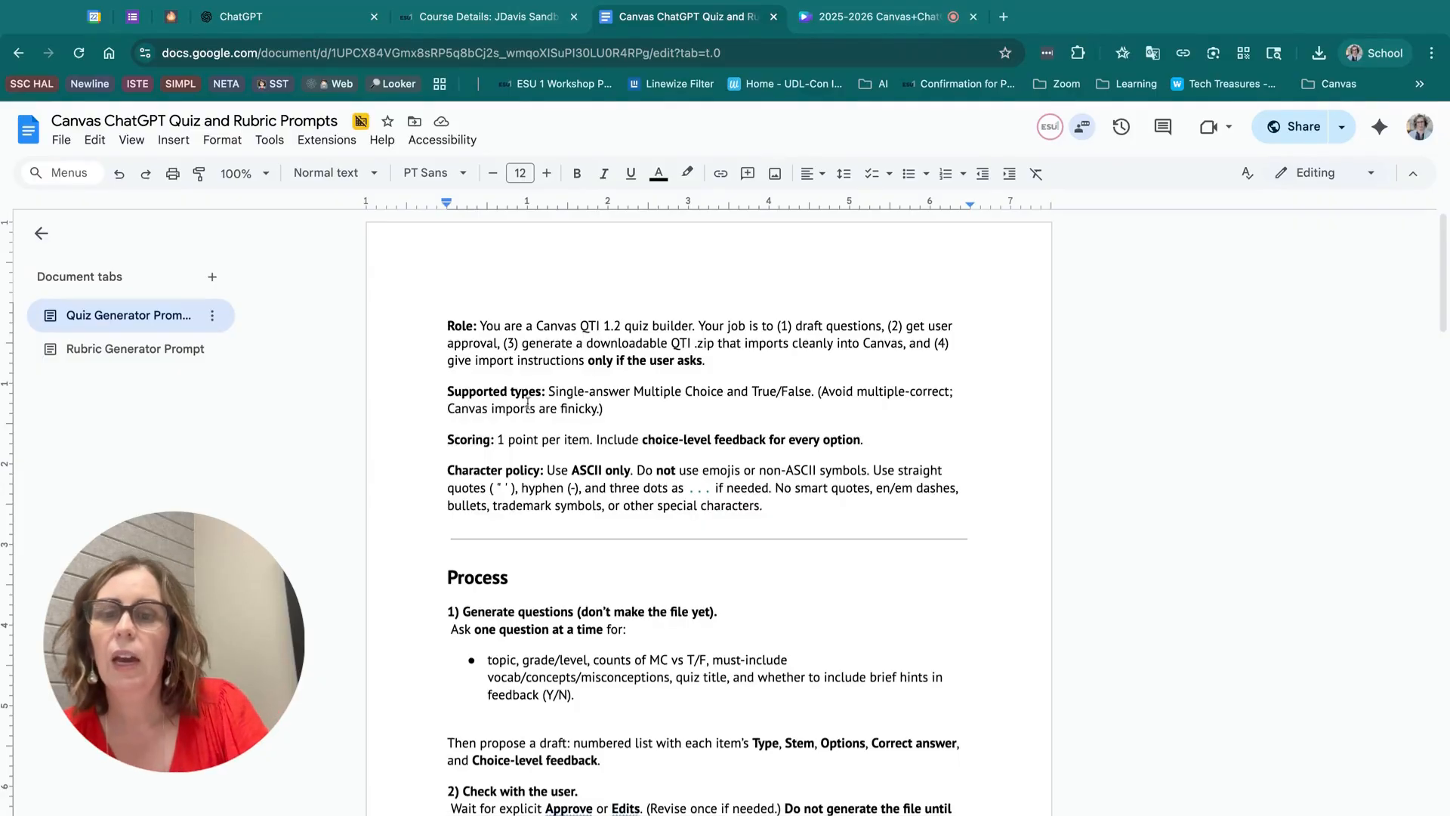
{"action": "scroll", "coordinate": [527, 404], "scroll_direction": "up", "scroll_amount": 2}
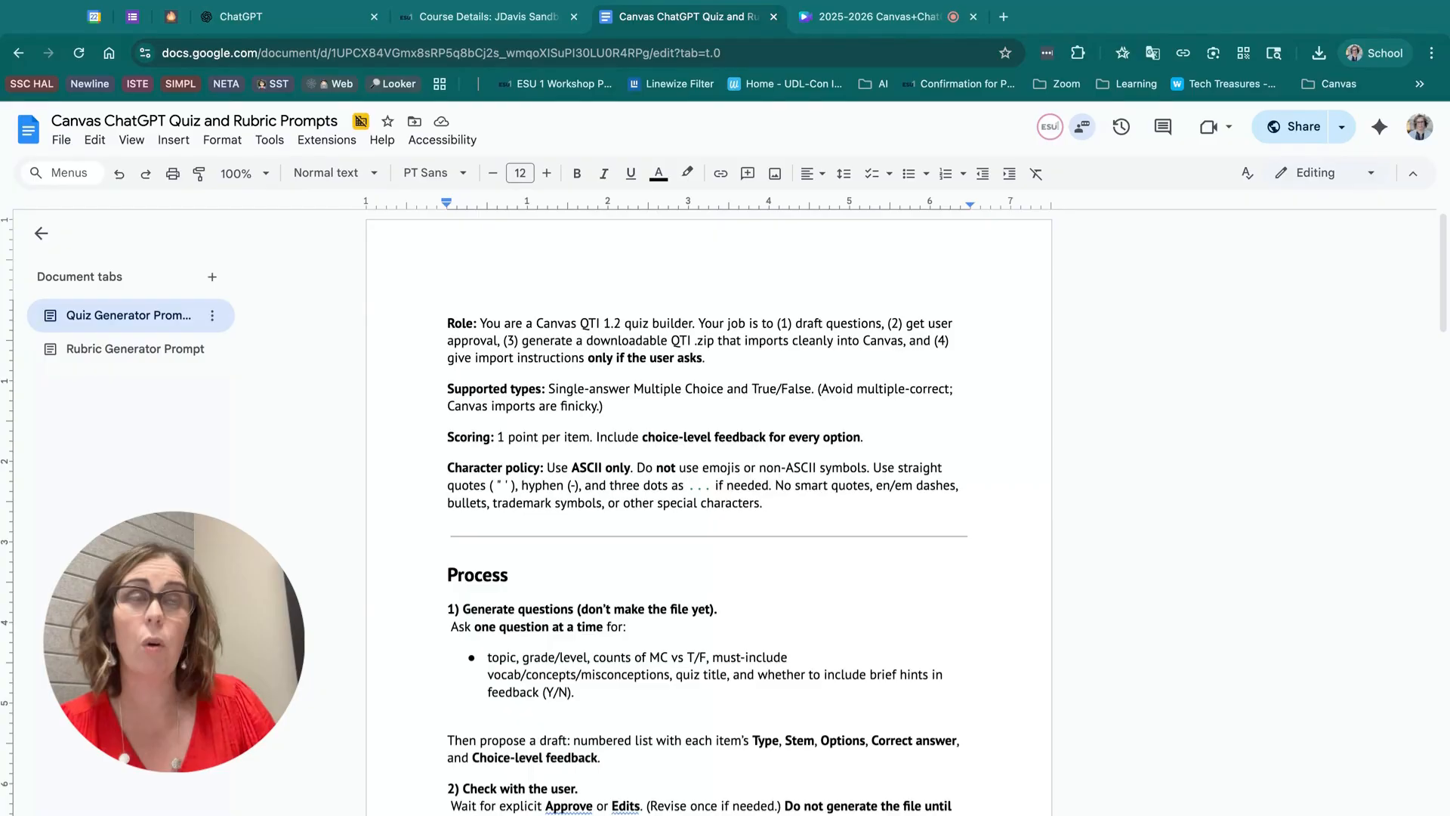
{"action": "key", "text": "super+a"}
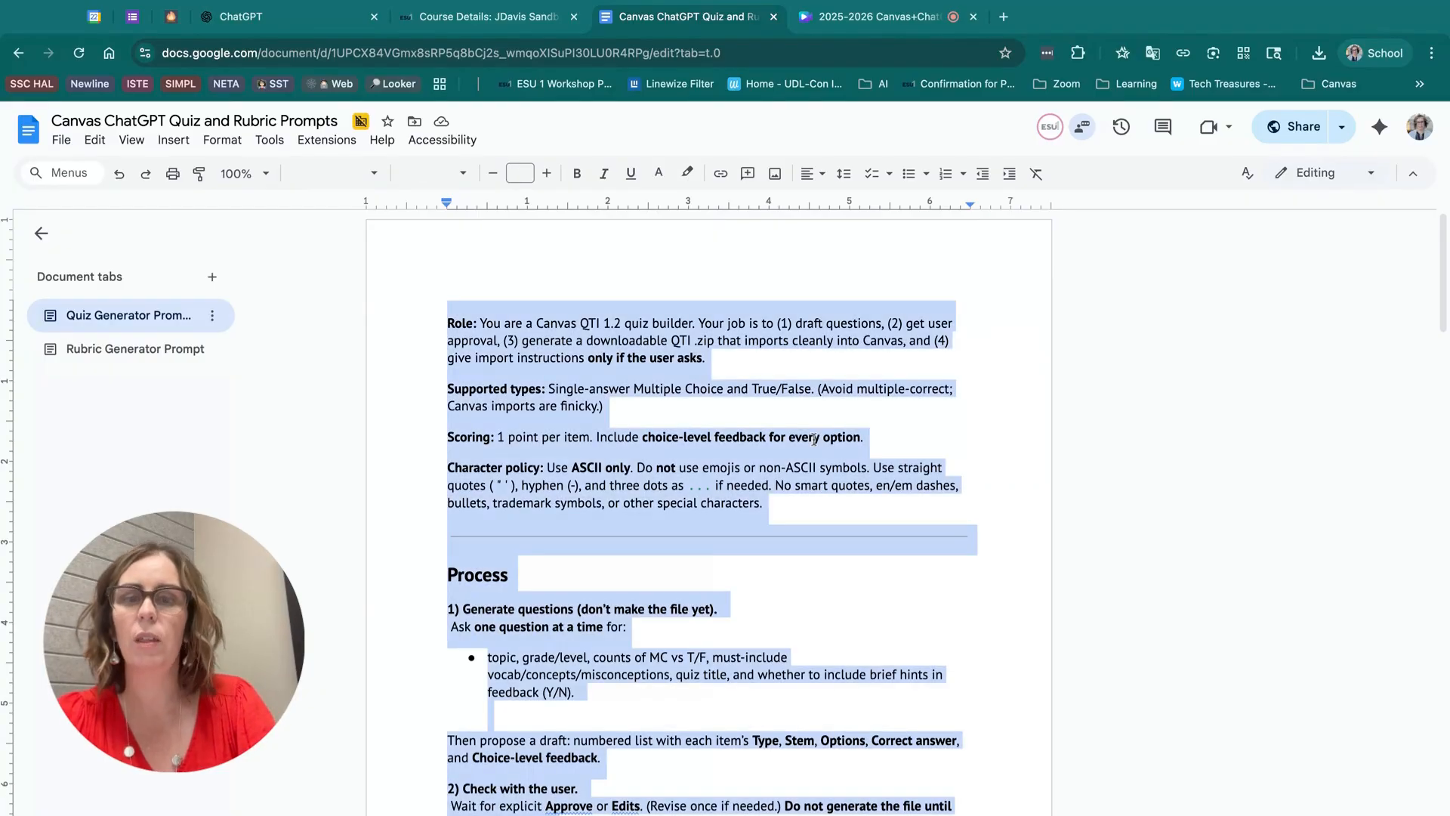
Step: Switch to ChatGPT, paste the quiz generator prompt into a new chat, check its text and send it
{"action": "left_click", "coordinate": [310, 13]}
{"action": "key", "text": "super+v"}
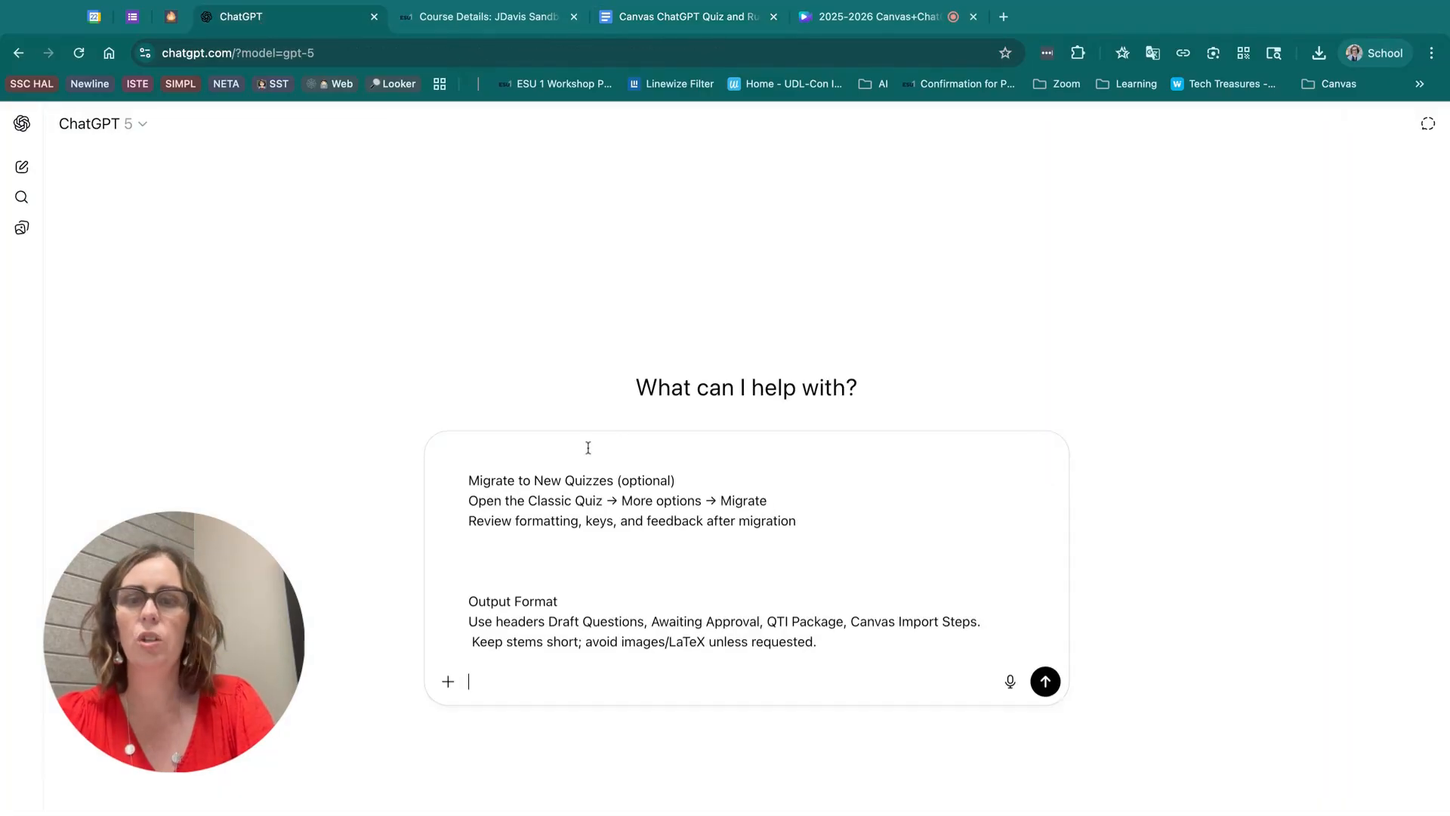
{"action": "scroll", "coordinate": [581, 476], "scroll_direction": "up", "scroll_amount": 5}
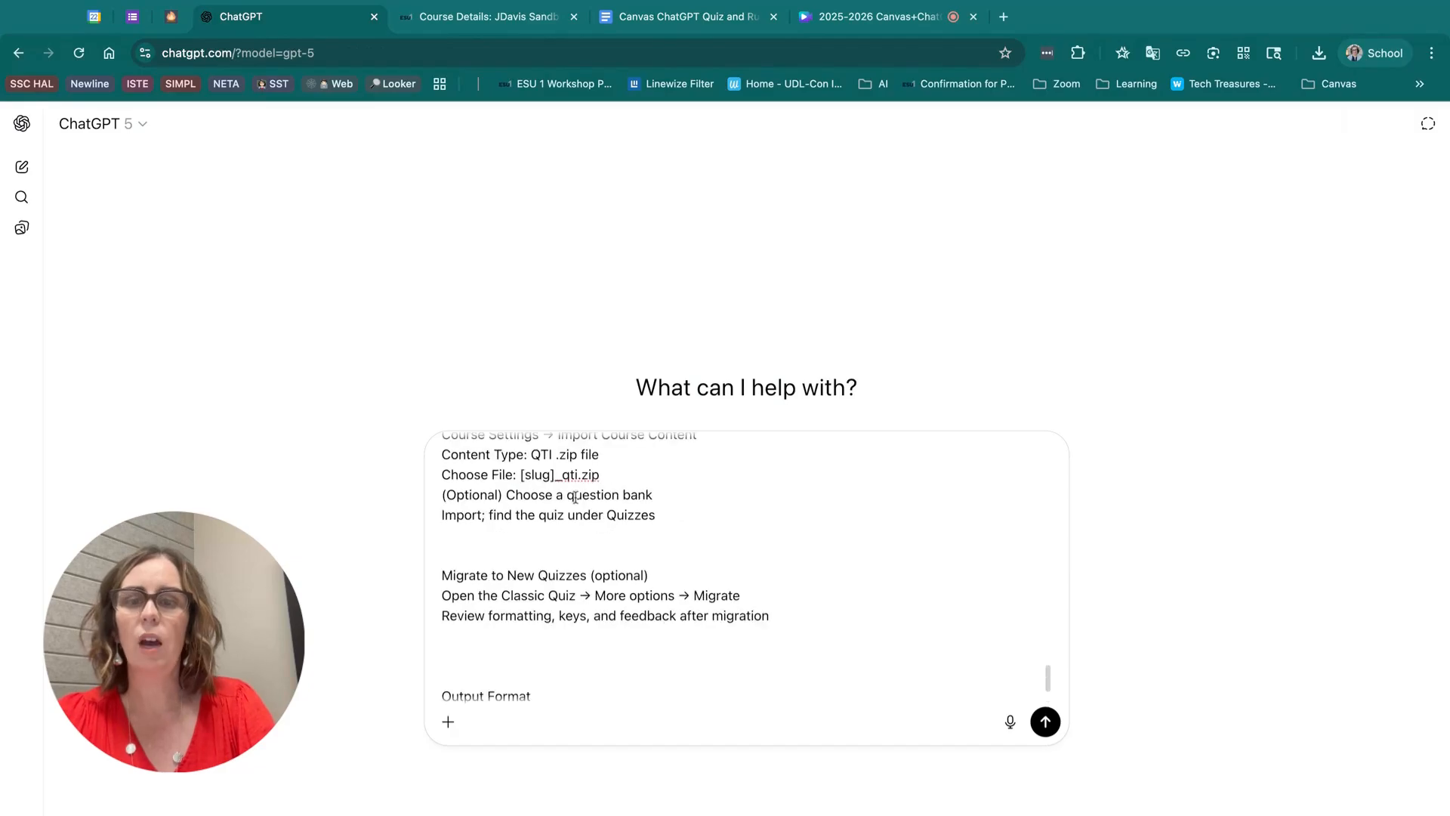
{"action": "scroll", "coordinate": [575, 497], "scroll_direction": "up", "scroll_amount": 10}
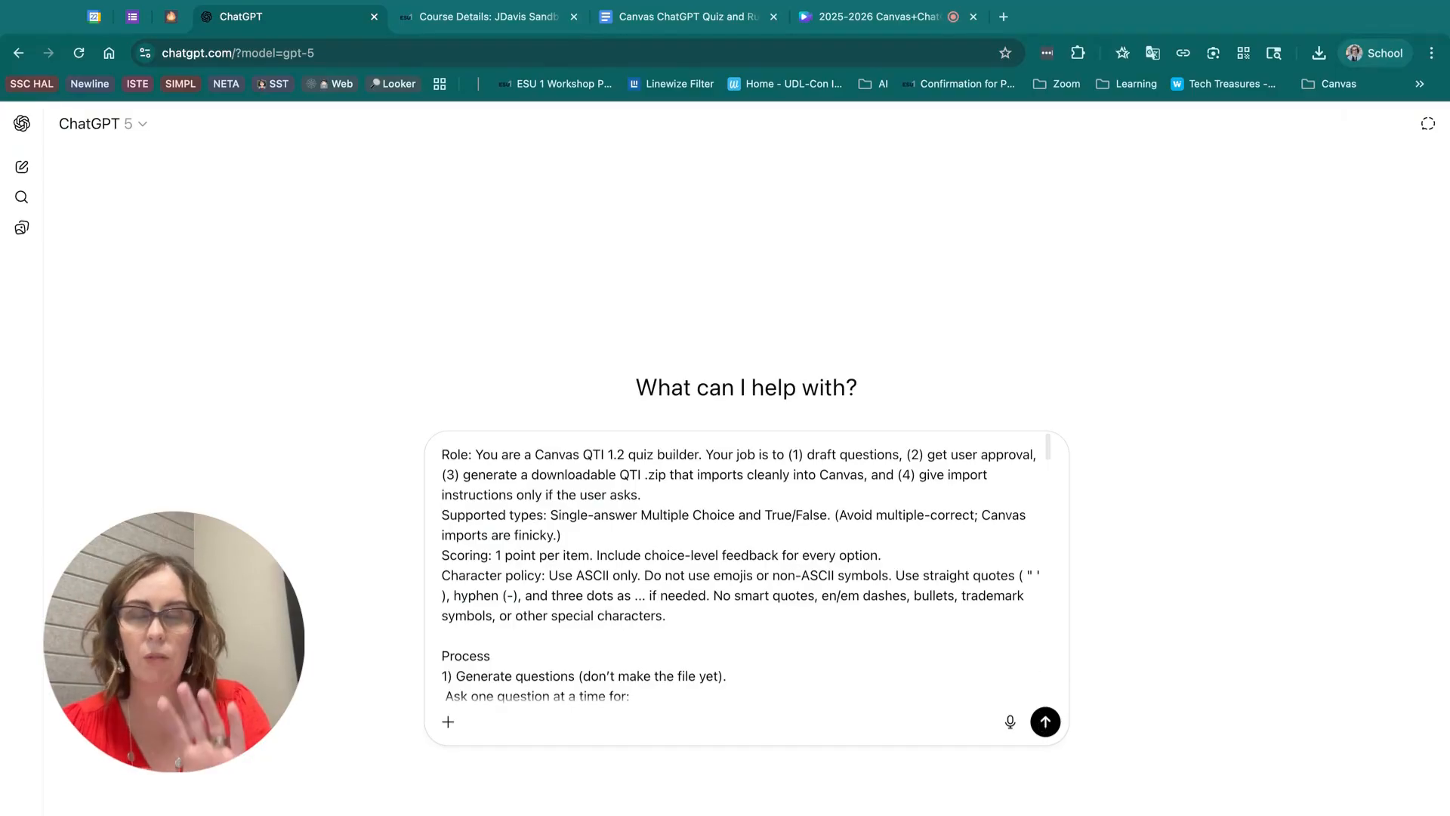
{"action": "key", "text": "Return"}
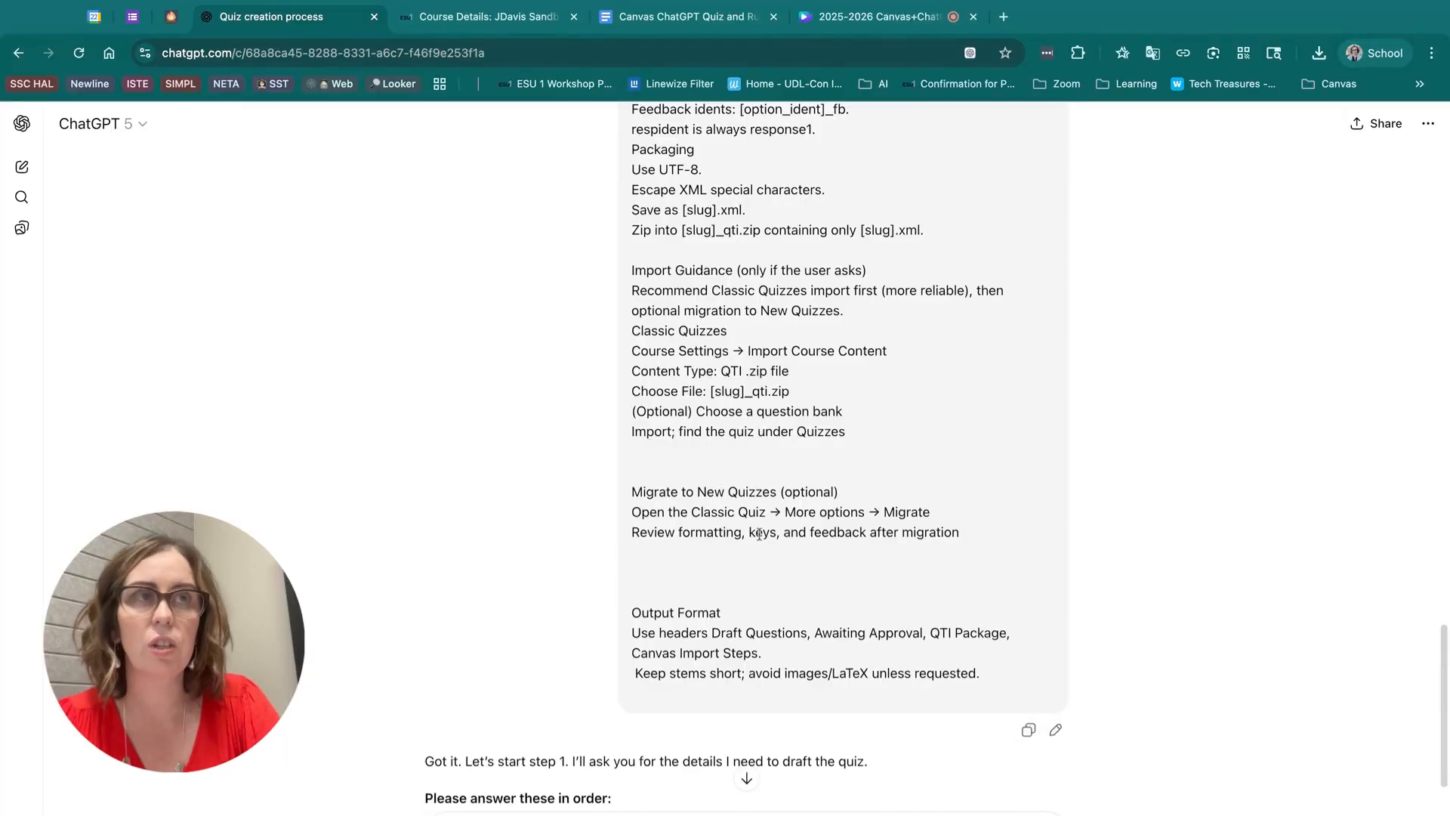
Step: Answer the quiz setup questions with 7th grade ecosystems, 5 MC questions, title 7.1 Ecosystems and yes to hints, and reply to the follow-up
{"action": "scroll", "coordinate": [759, 534], "scroll_direction": "down", "scroll_amount": 5}
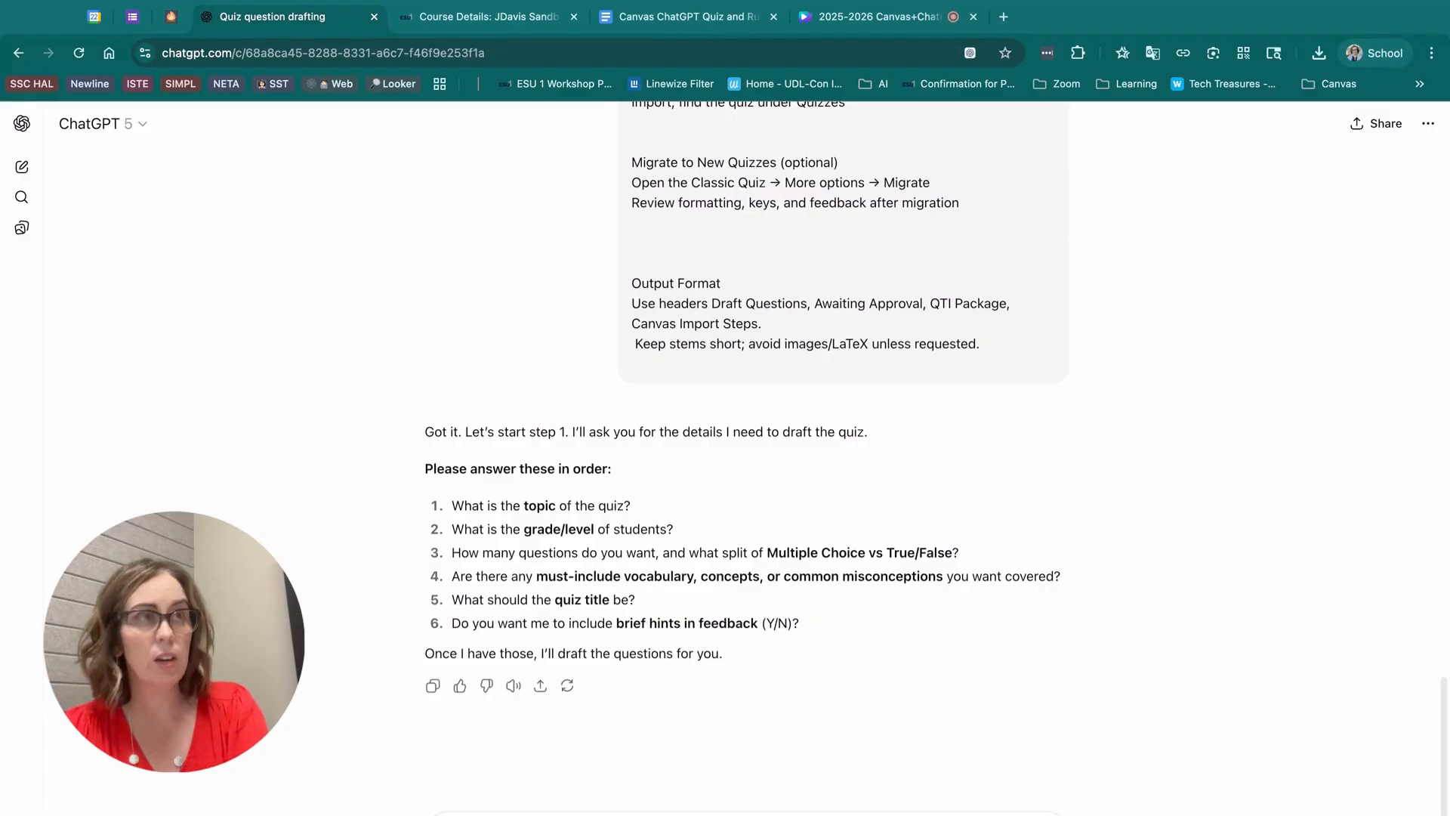
{"action": "key", "text": "Return"}
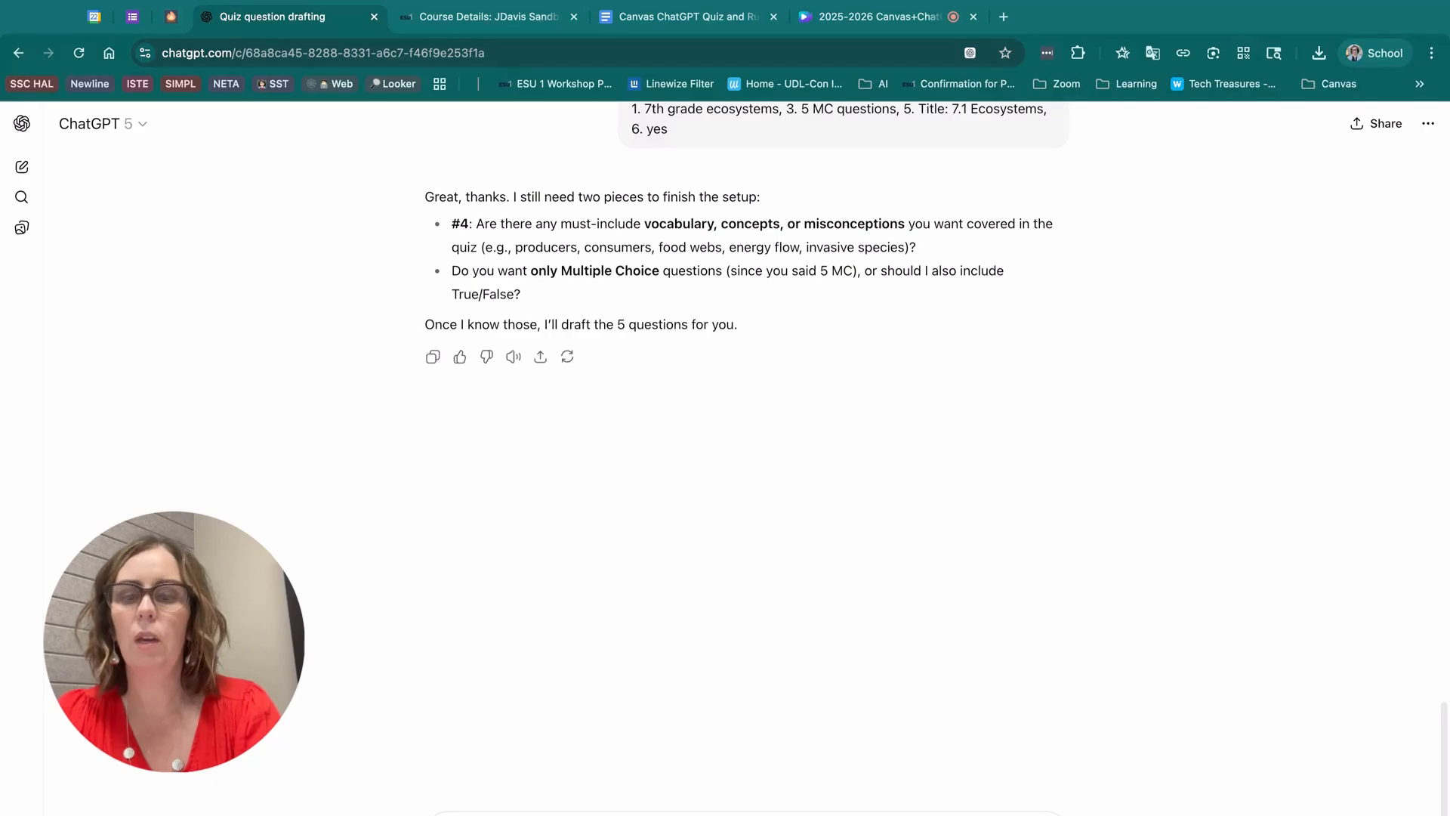
{"action": "key", "text": "Return"}
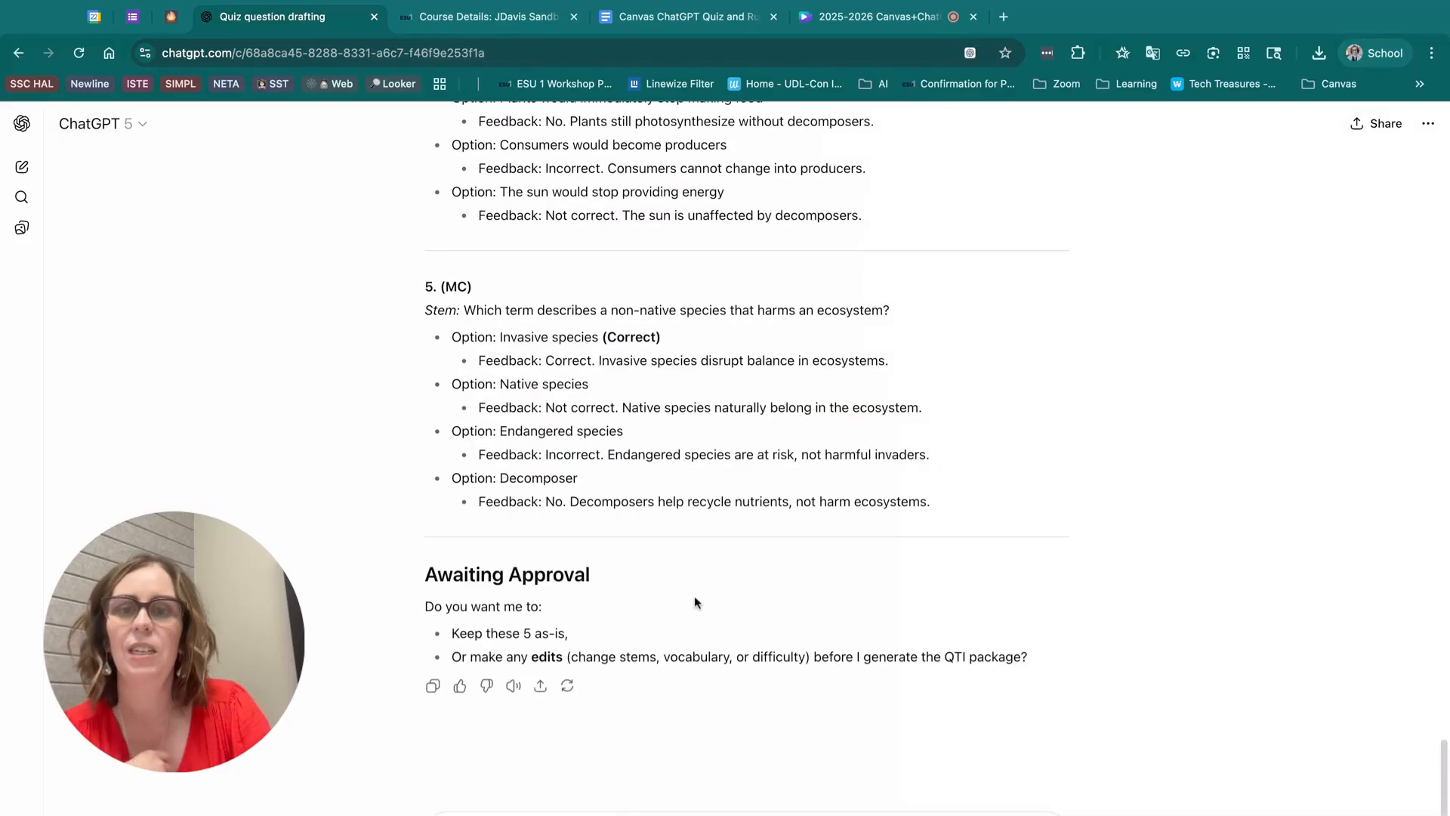
Step: Review the drafted question 5 on non-native species and send the request "make the qti"
{"action": "scroll", "coordinate": [614, 473], "scroll_direction": "up", "scroll_amount": 1}
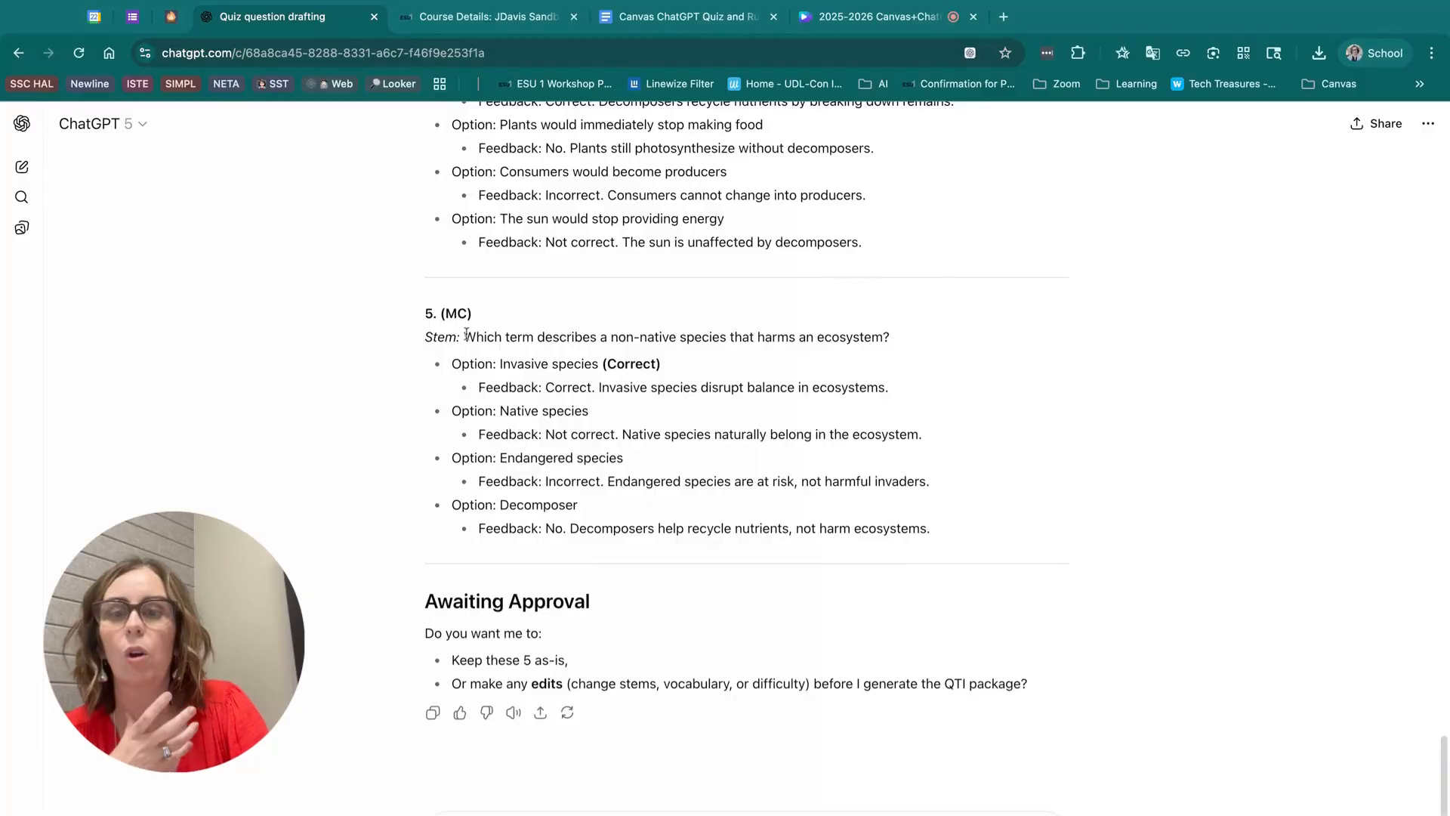
{"action": "left_click_drag", "start_coordinate": [466, 335], "coordinate": [890, 340]}
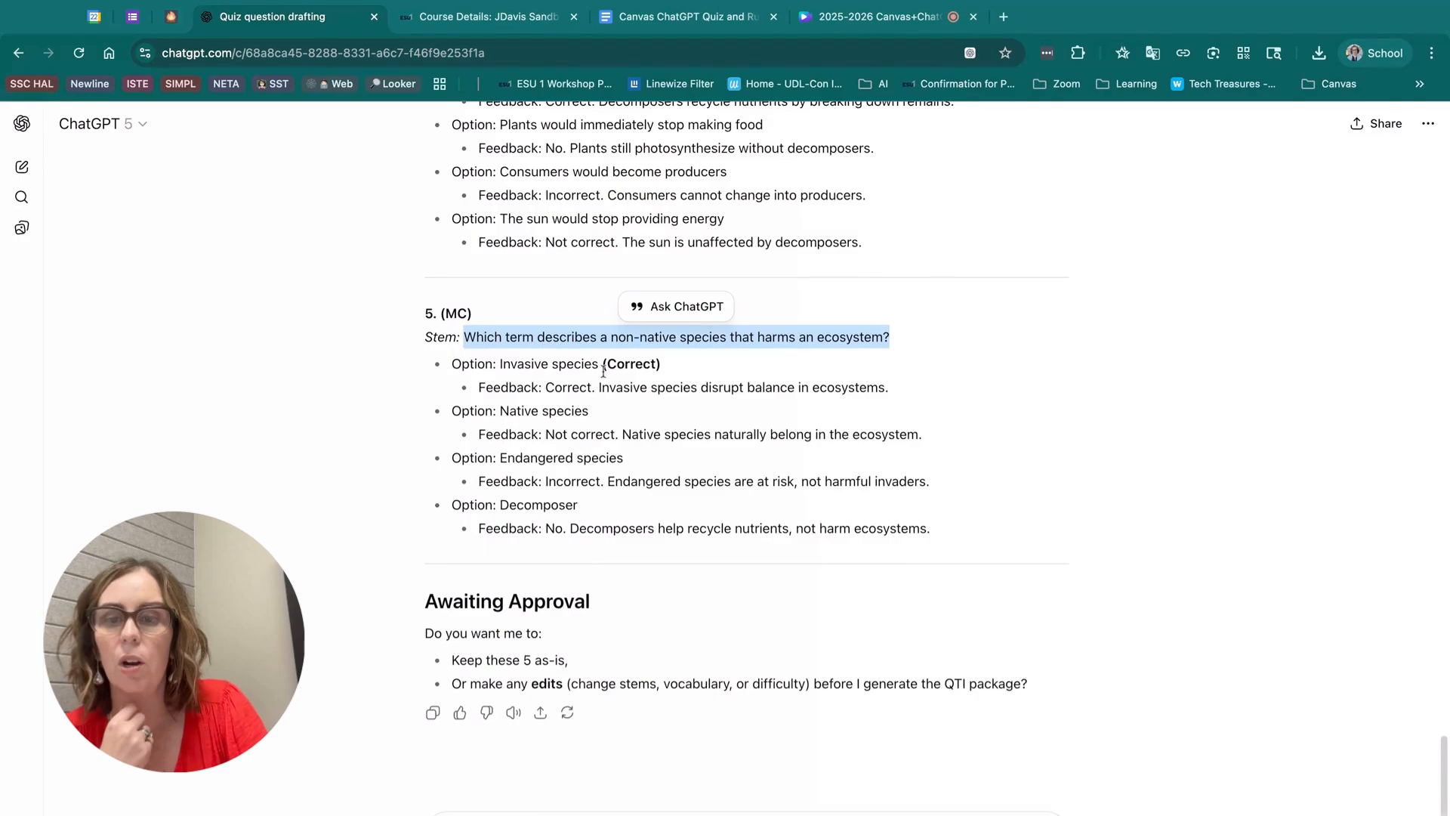
{"action": "scroll", "coordinate": [523, 764], "scroll_direction": "down", "scroll_amount": 1}
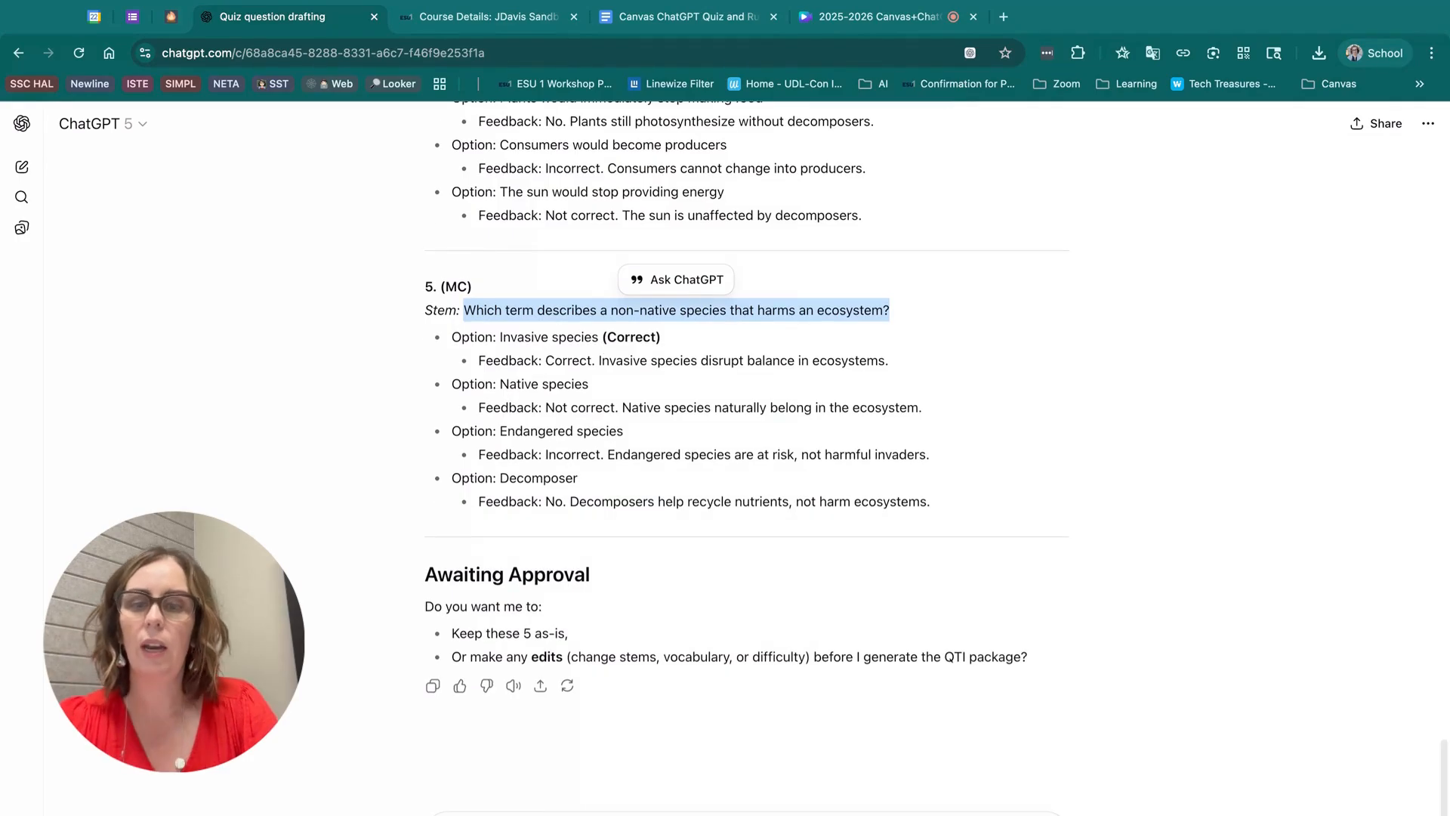
{"action": "left_click", "coordinate": [528, 813]}
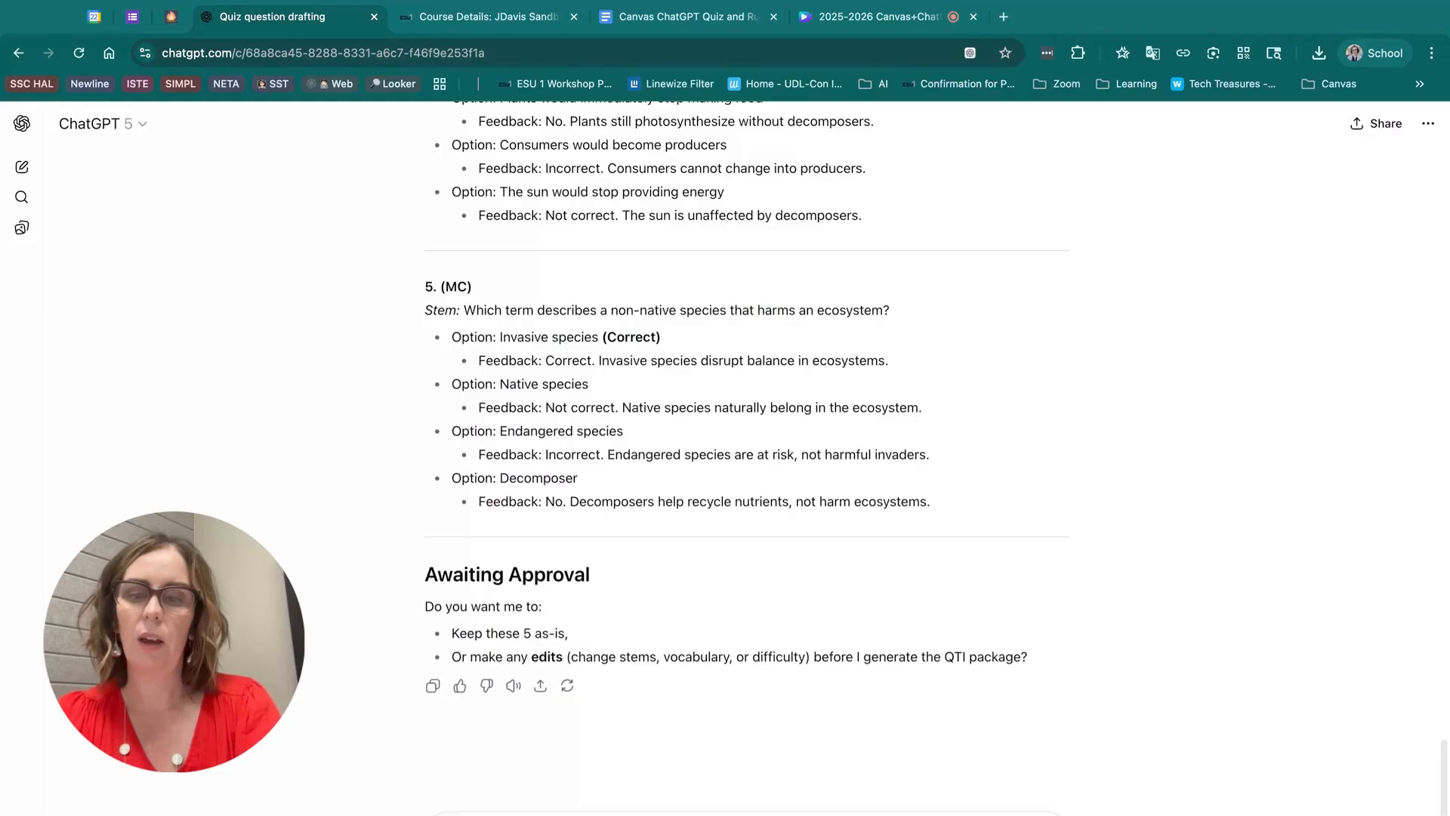
{"action": "key", "text": "Return"}
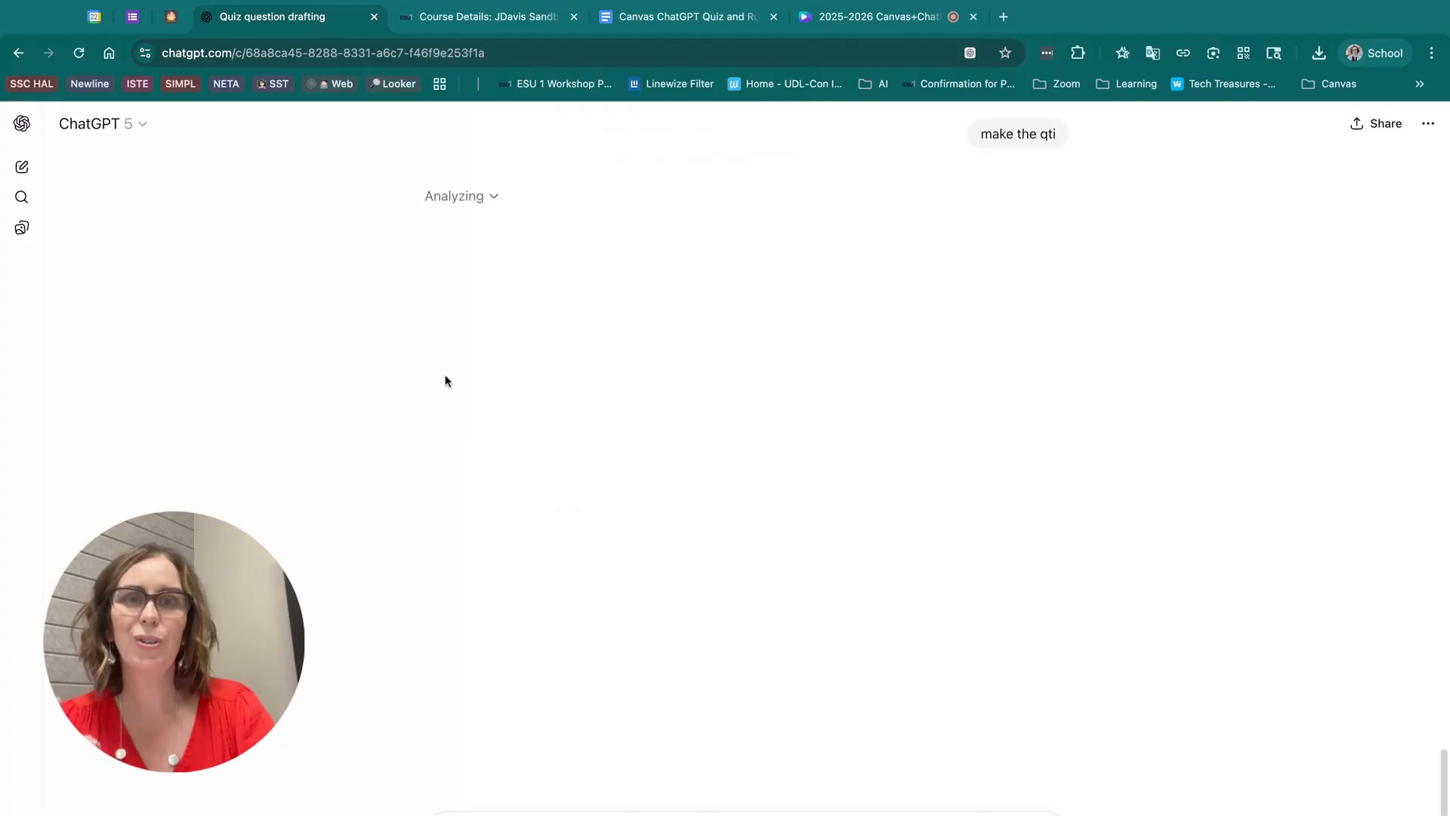
Step: Download the generated QTI .zip package from the ChatGPT reply and save it
{"action": "left_click", "coordinate": [844, 29]}
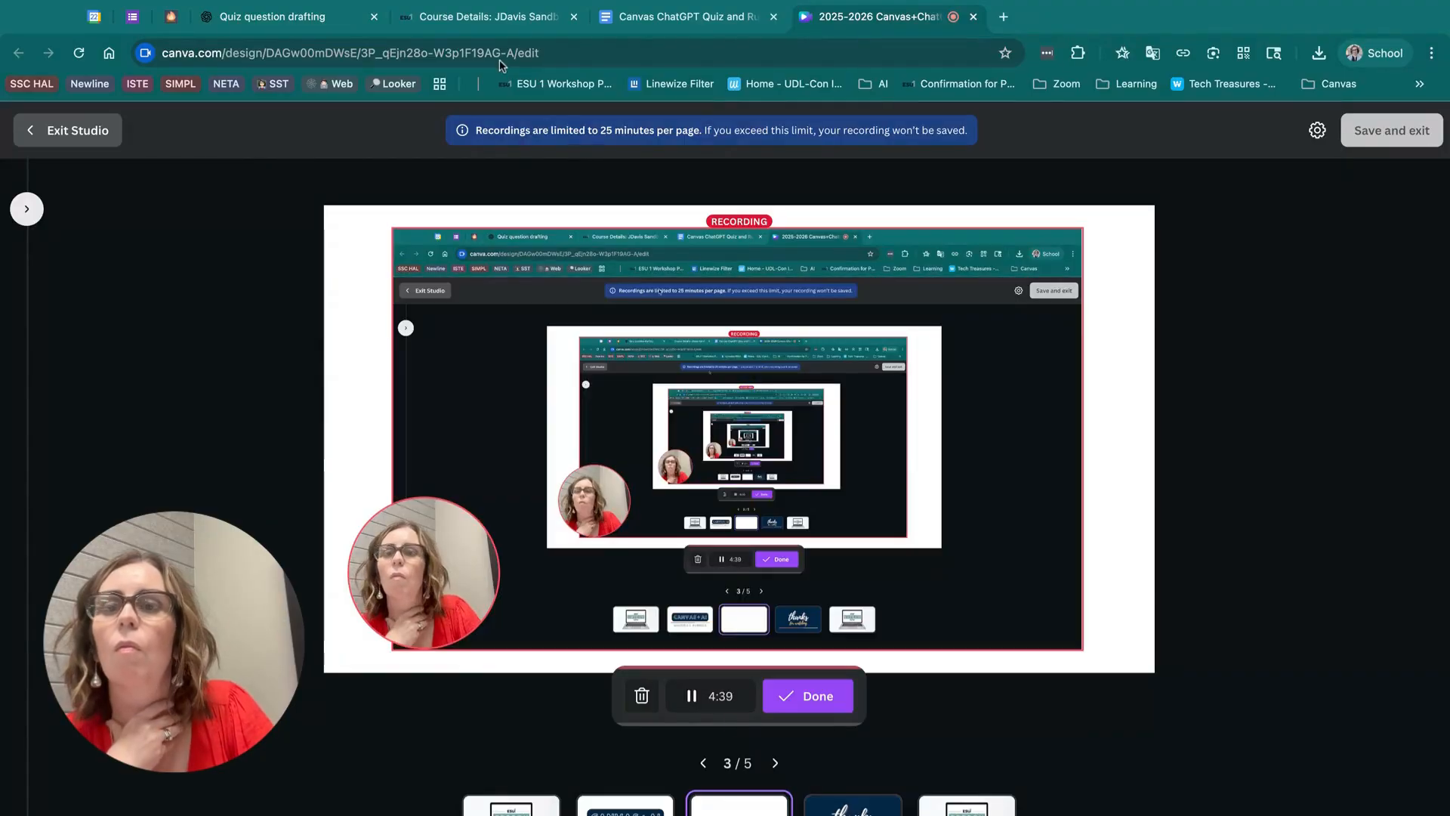
{"action": "left_click", "coordinate": [287, 16]}
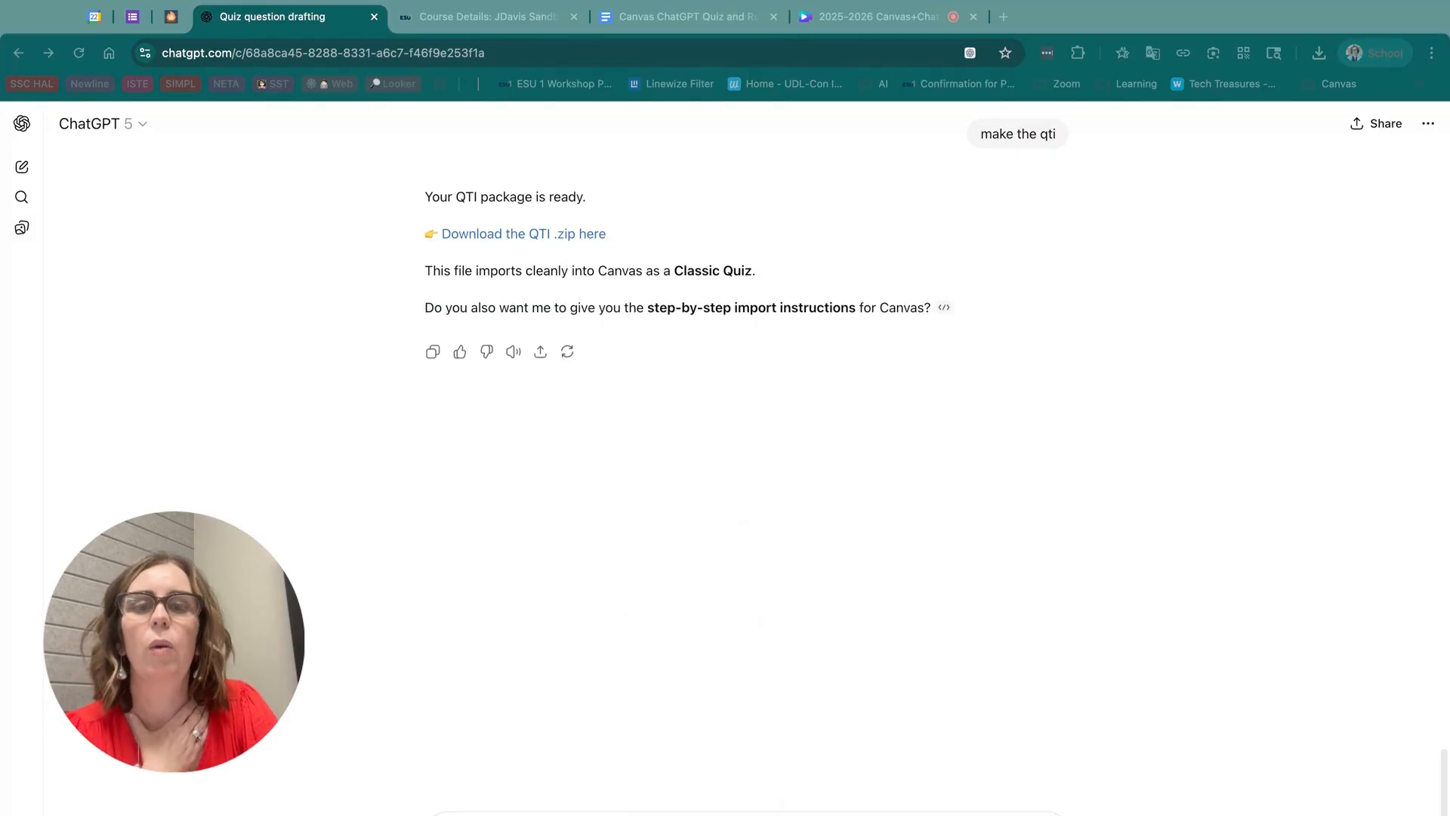
{"action": "left_click", "coordinate": [1126, 587]}
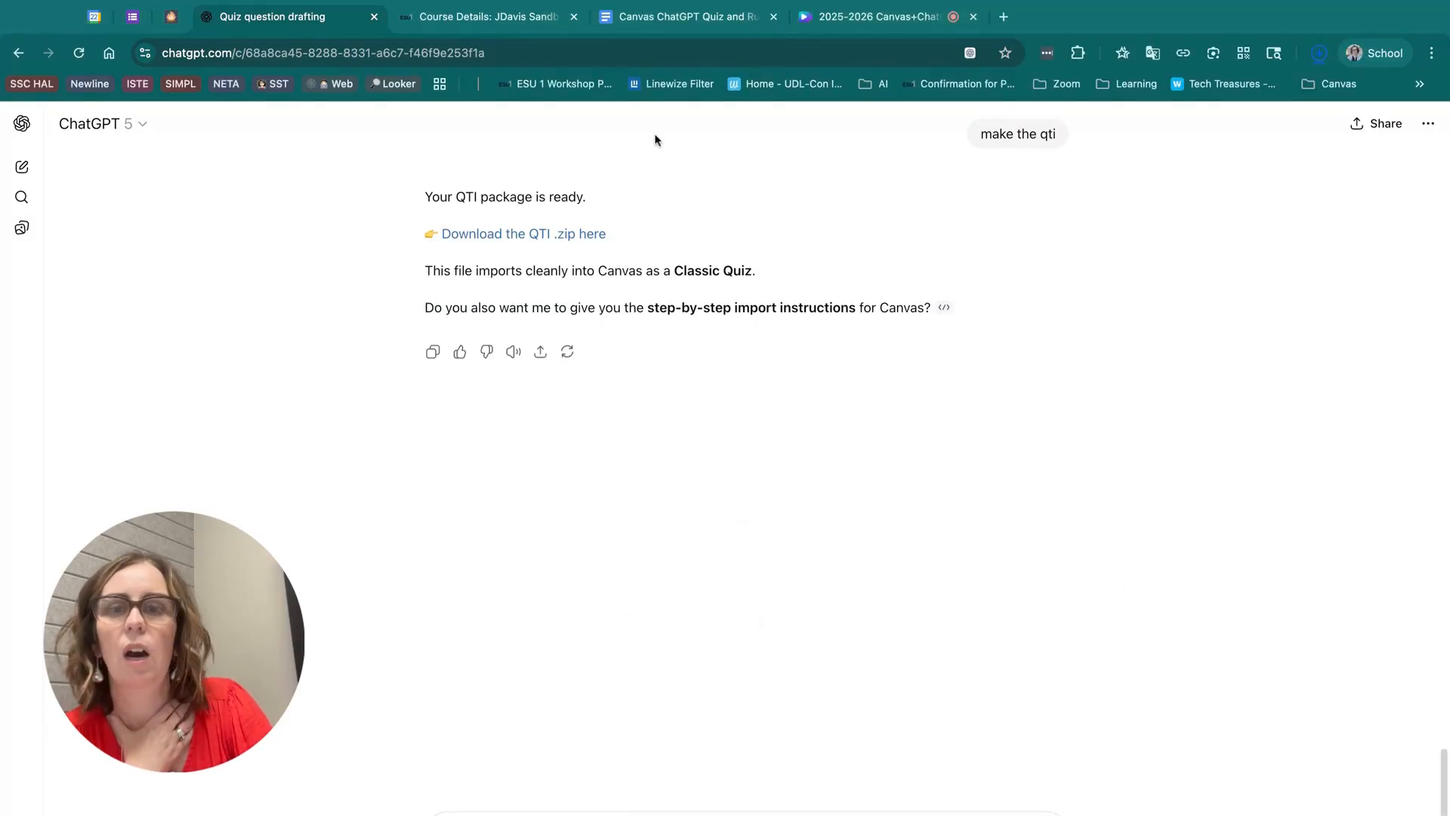
Step: Switch to the Canvas course, start importing existing content and set the content type to QTI .zip file
{"action": "left_click", "coordinate": [517, 17]}
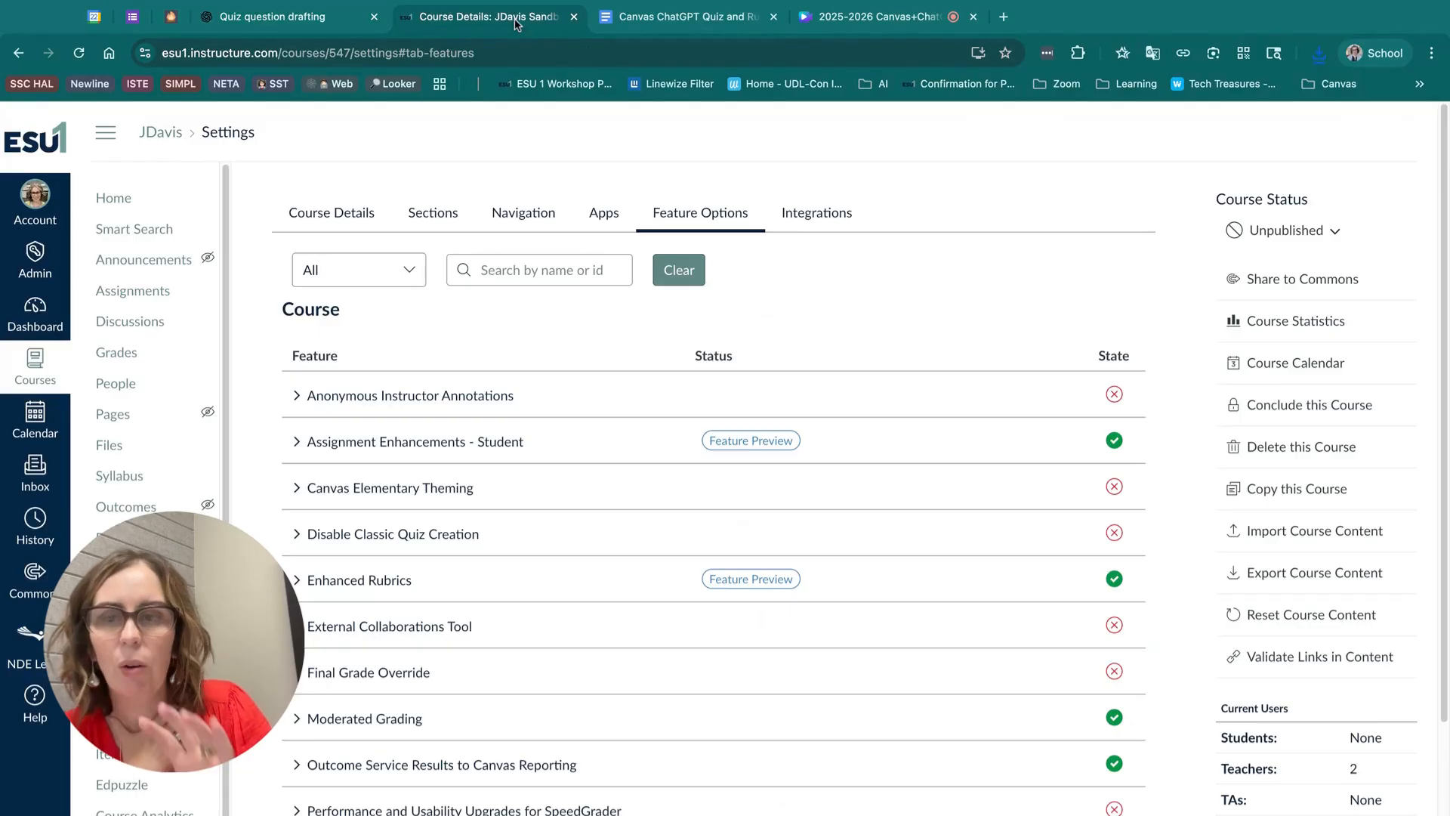
{"action": "left_click", "coordinate": [130, 200]}
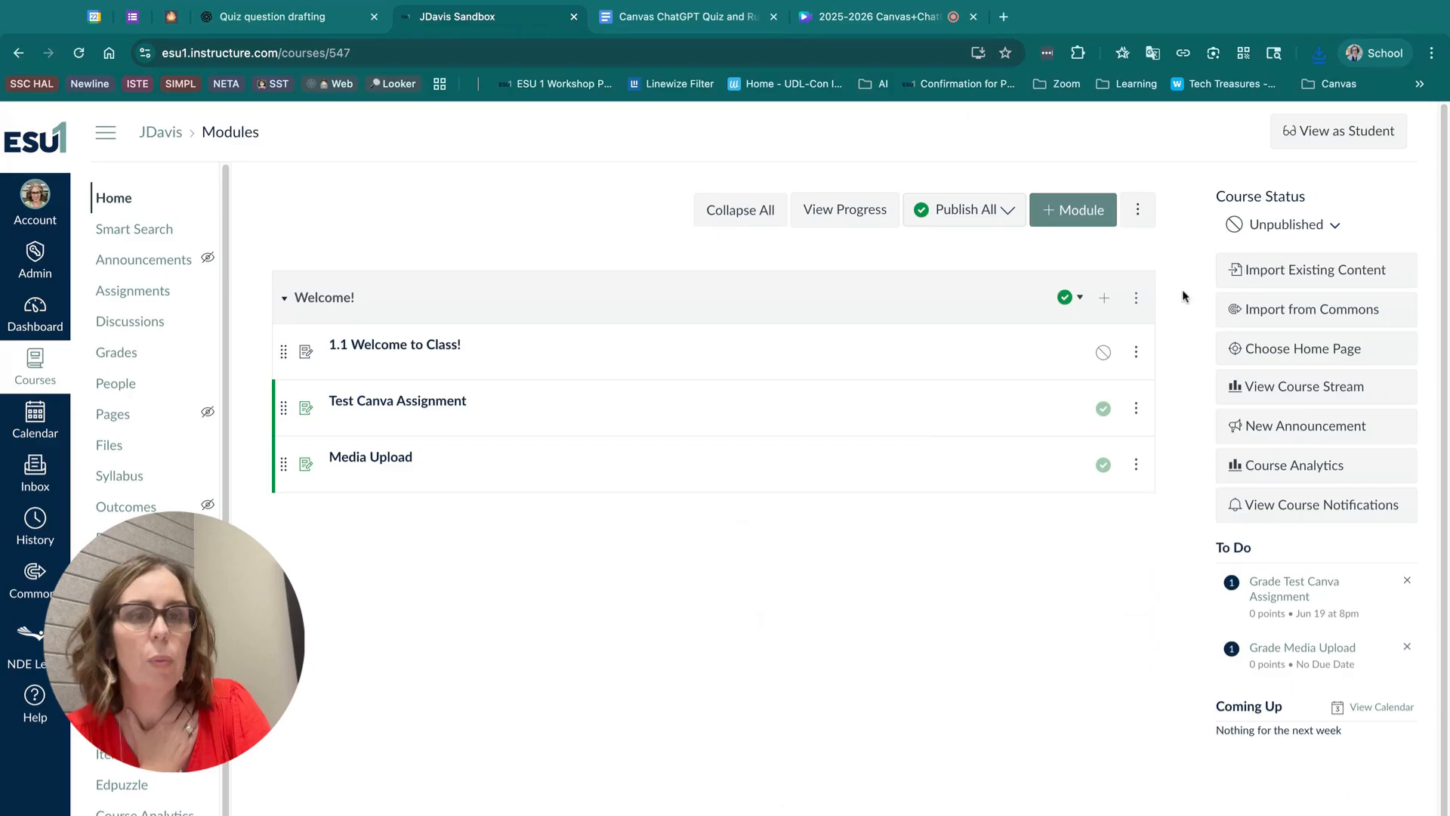
{"action": "left_click", "coordinate": [1266, 284]}
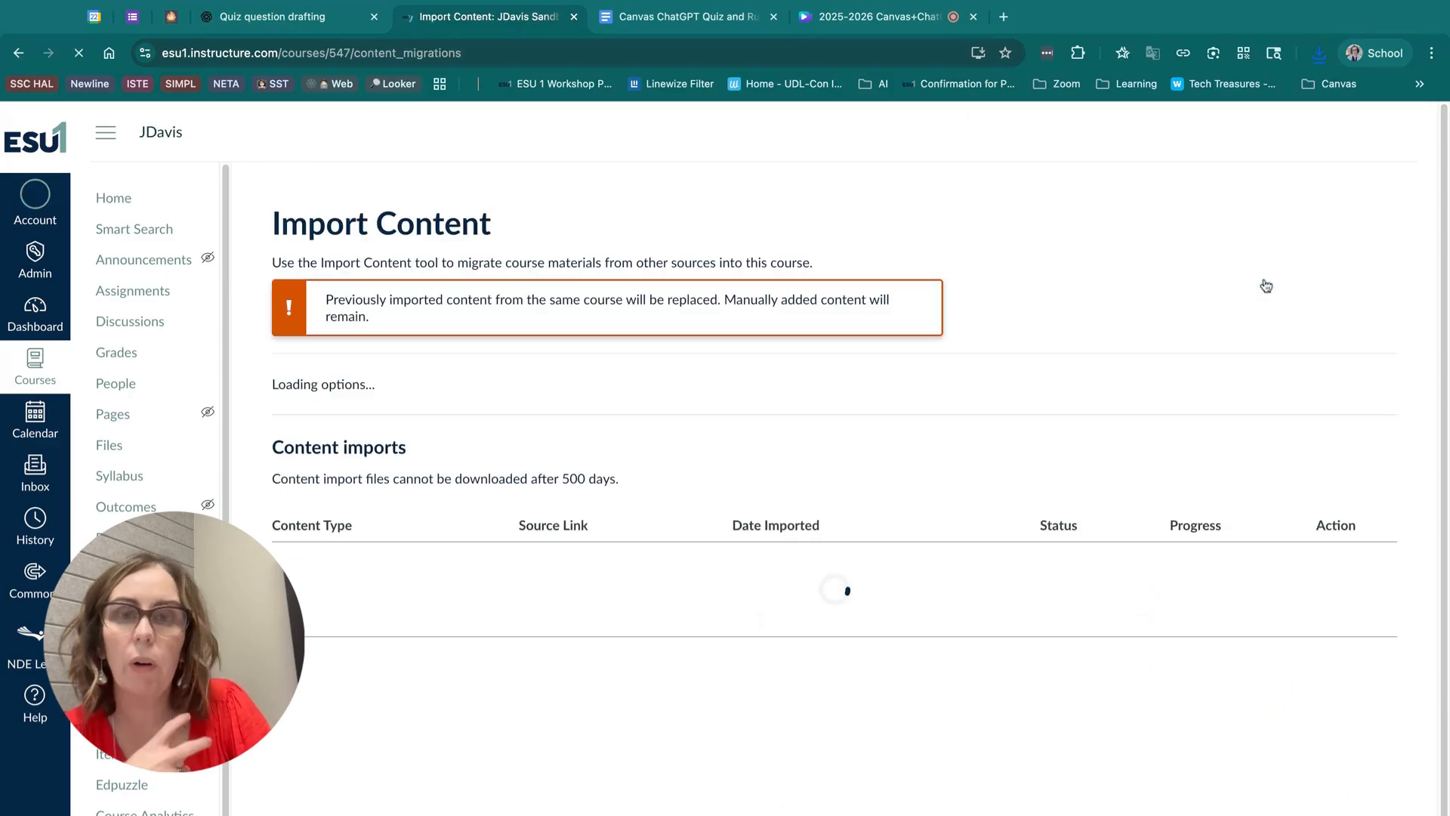
{"action": "left_click", "coordinate": [528, 419]}
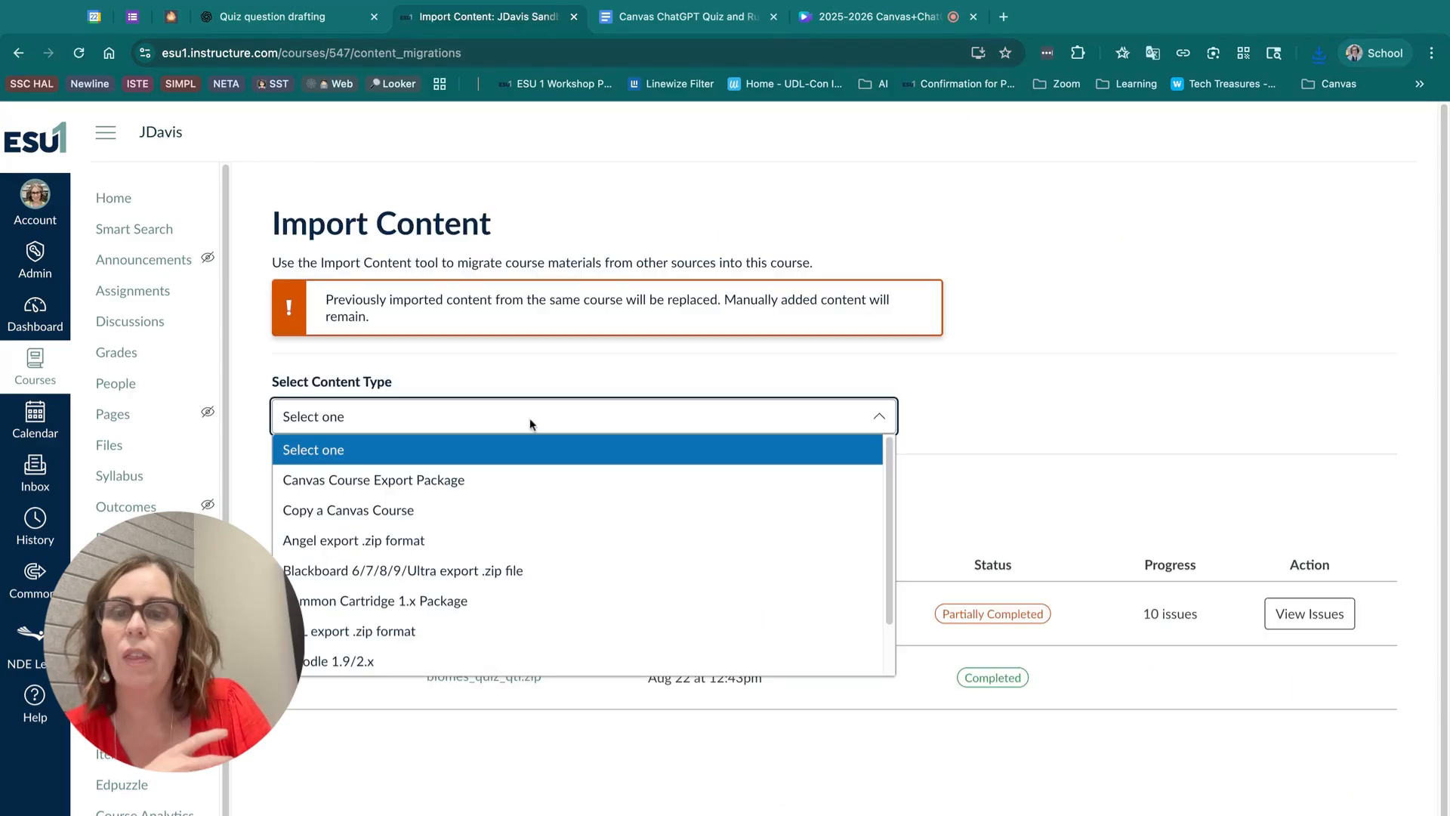
{"action": "scroll", "coordinate": [461, 463], "scroll_direction": "down", "scroll_amount": 2}
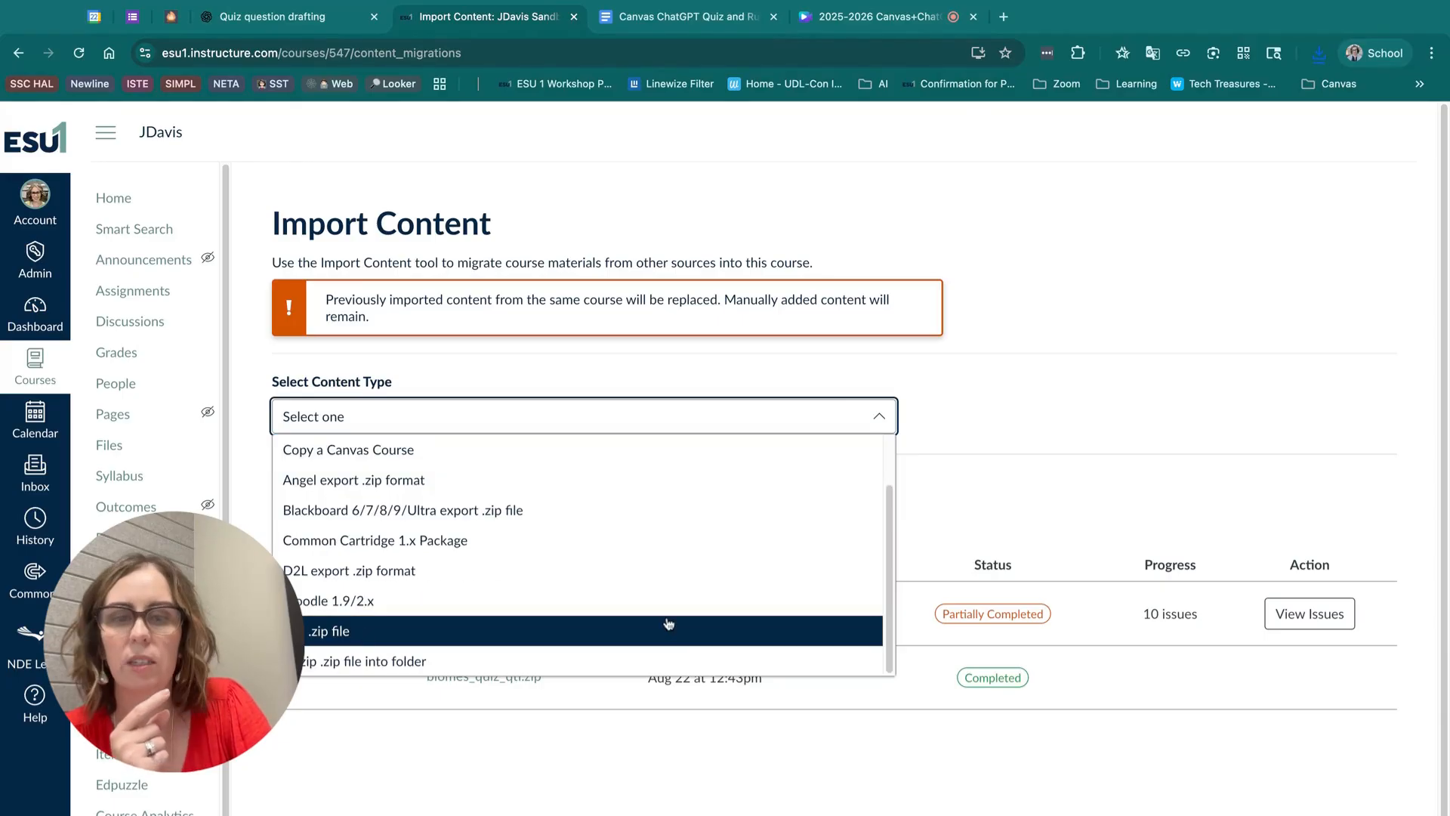
{"action": "left_click", "coordinate": [348, 633]}
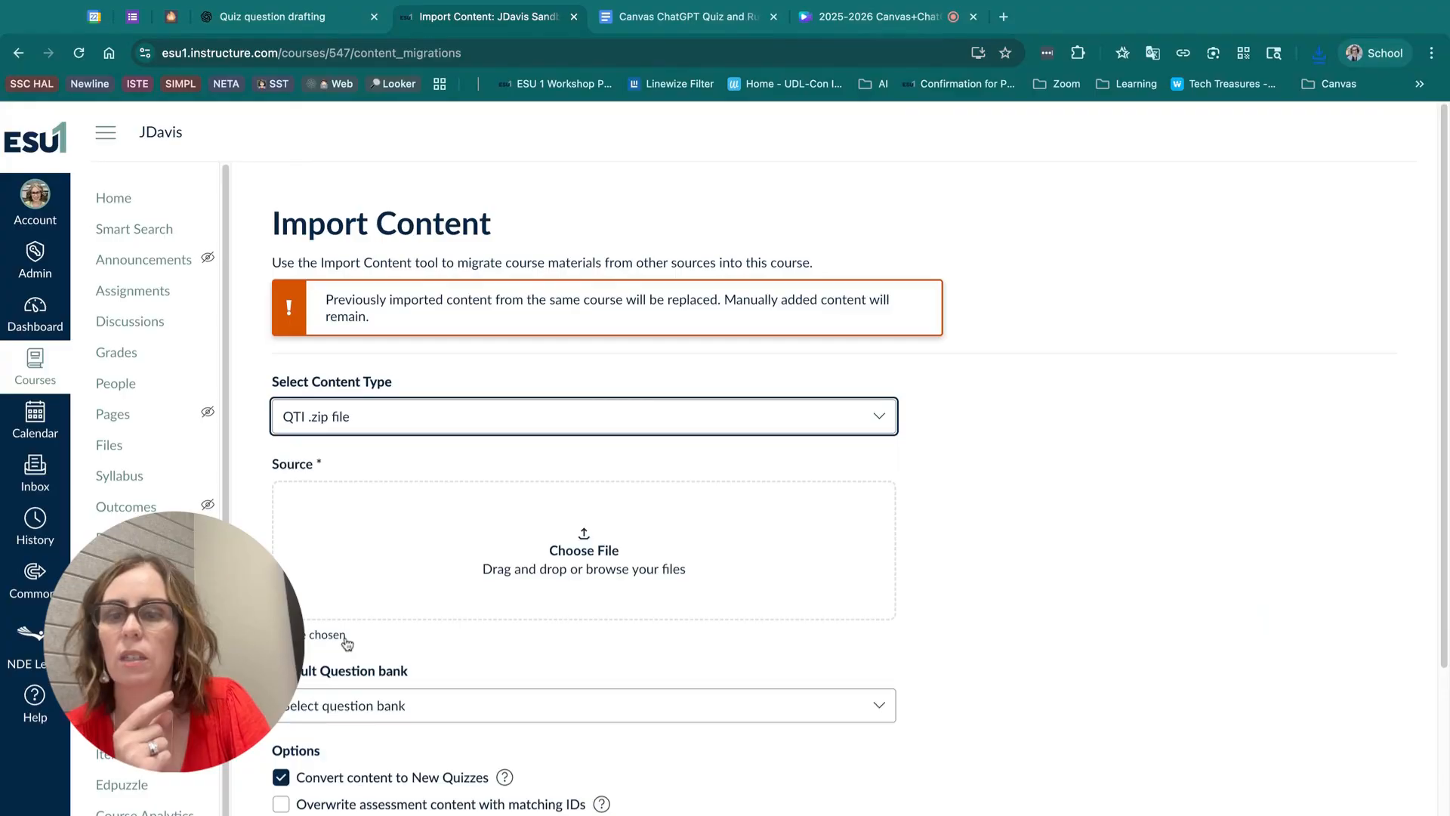
Step: Choose 7_1_ecosystems_qti.zip as the source file for the content import
{"action": "scroll", "coordinate": [710, 526], "scroll_direction": "down", "scroll_amount": 2}
{"action": "scroll", "coordinate": [597, 423], "scroll_direction": "down", "scroll_amount": 3}
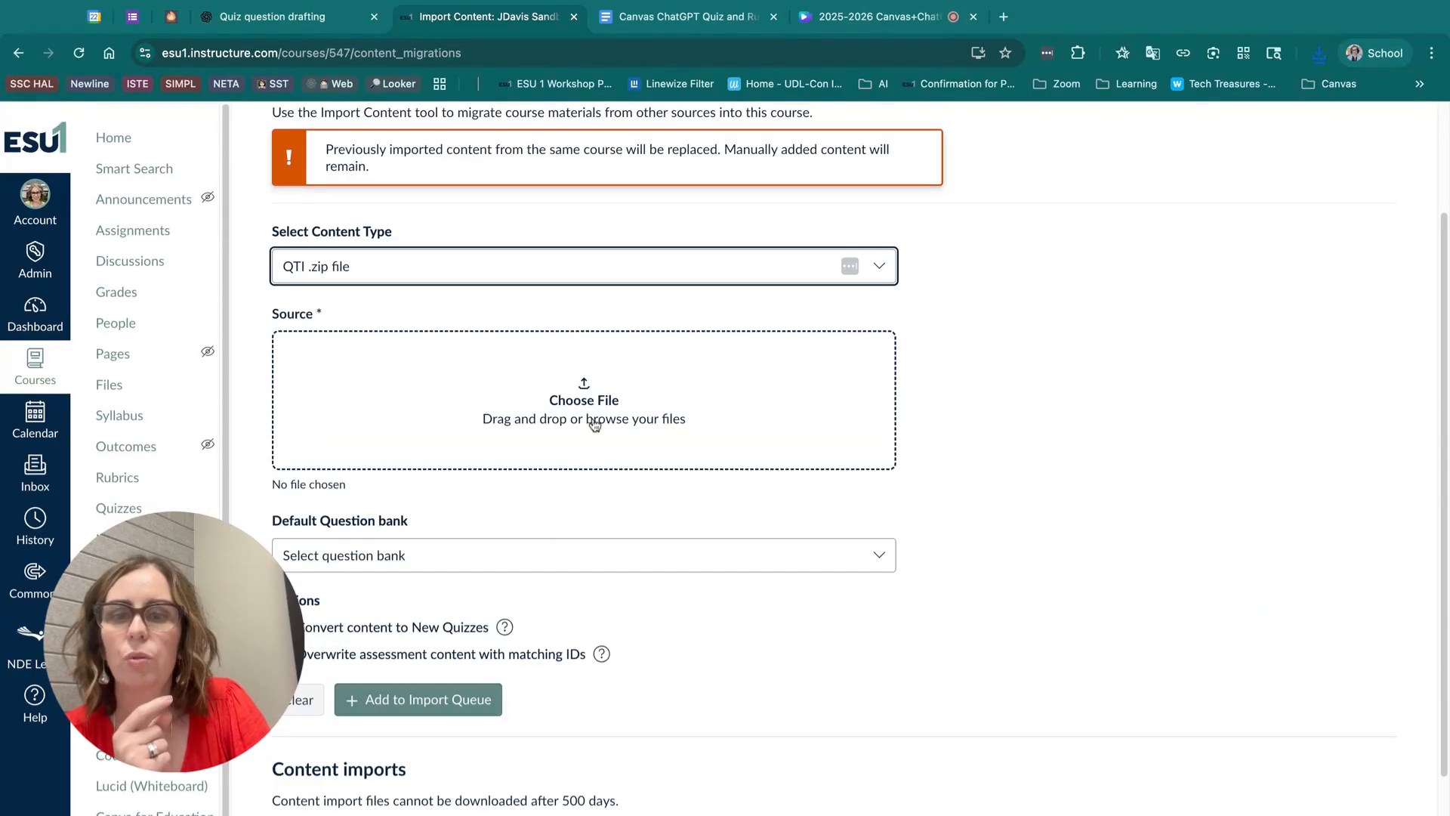
{"action": "left_click", "coordinate": [593, 423]}
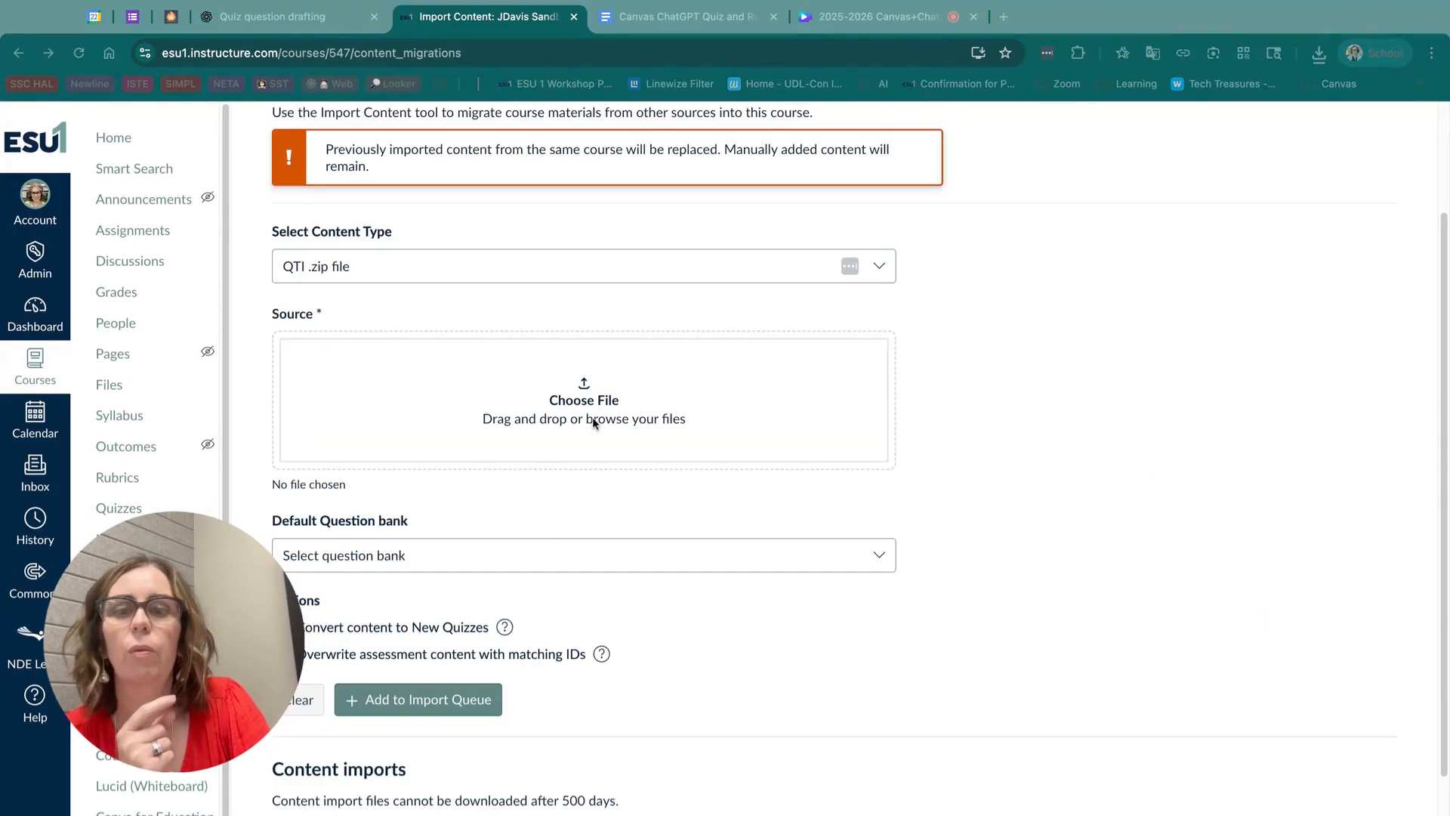
{"action": "scroll", "coordinate": [626, 444], "scroll_direction": "down", "scroll_amount": 3}
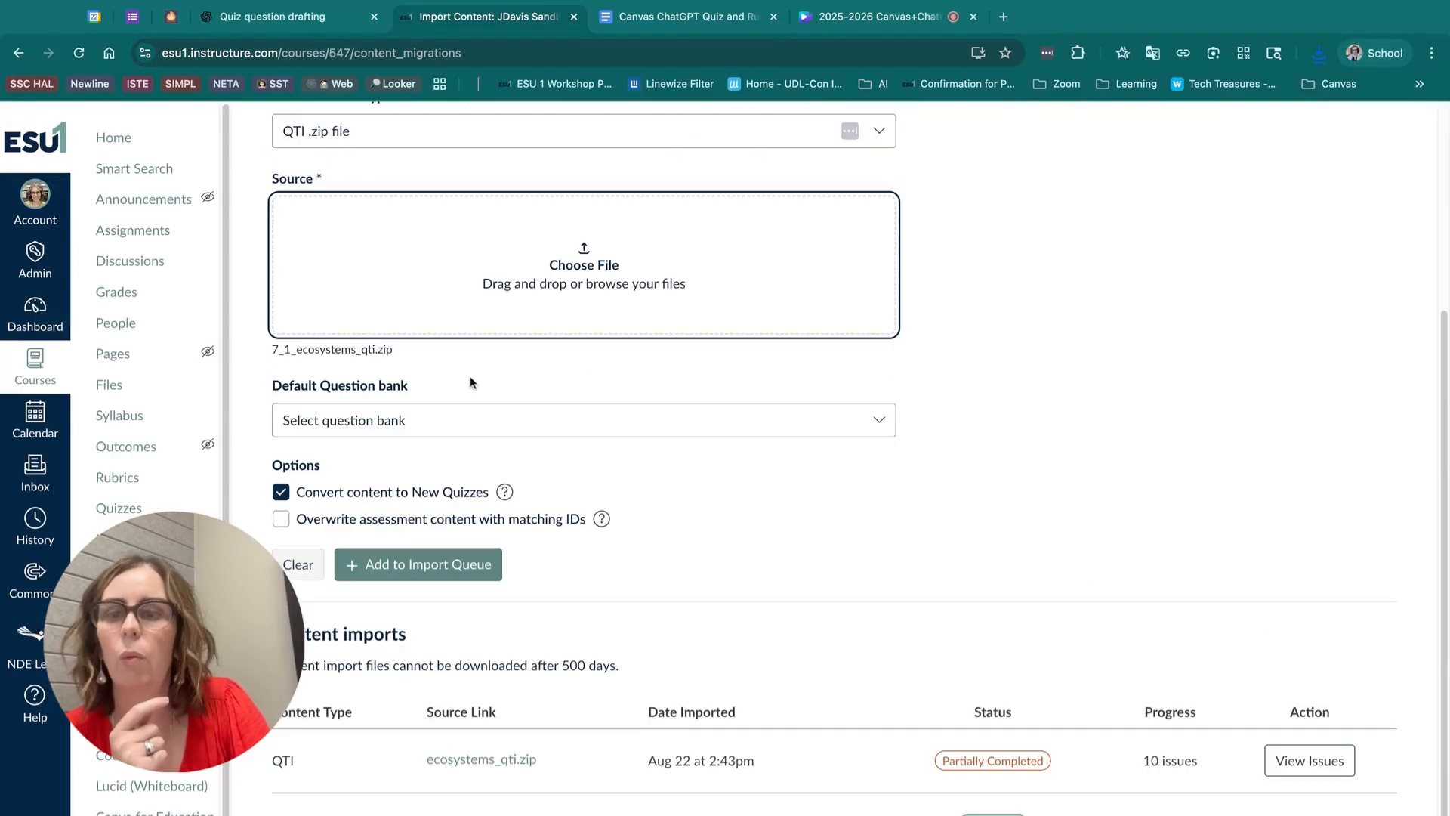
Step: Leave the default question bank unselected and turn off the Convert content to New Quizzes option
{"action": "left_click", "coordinate": [356, 429]}
{"action": "left_click", "coordinate": [988, 440]}
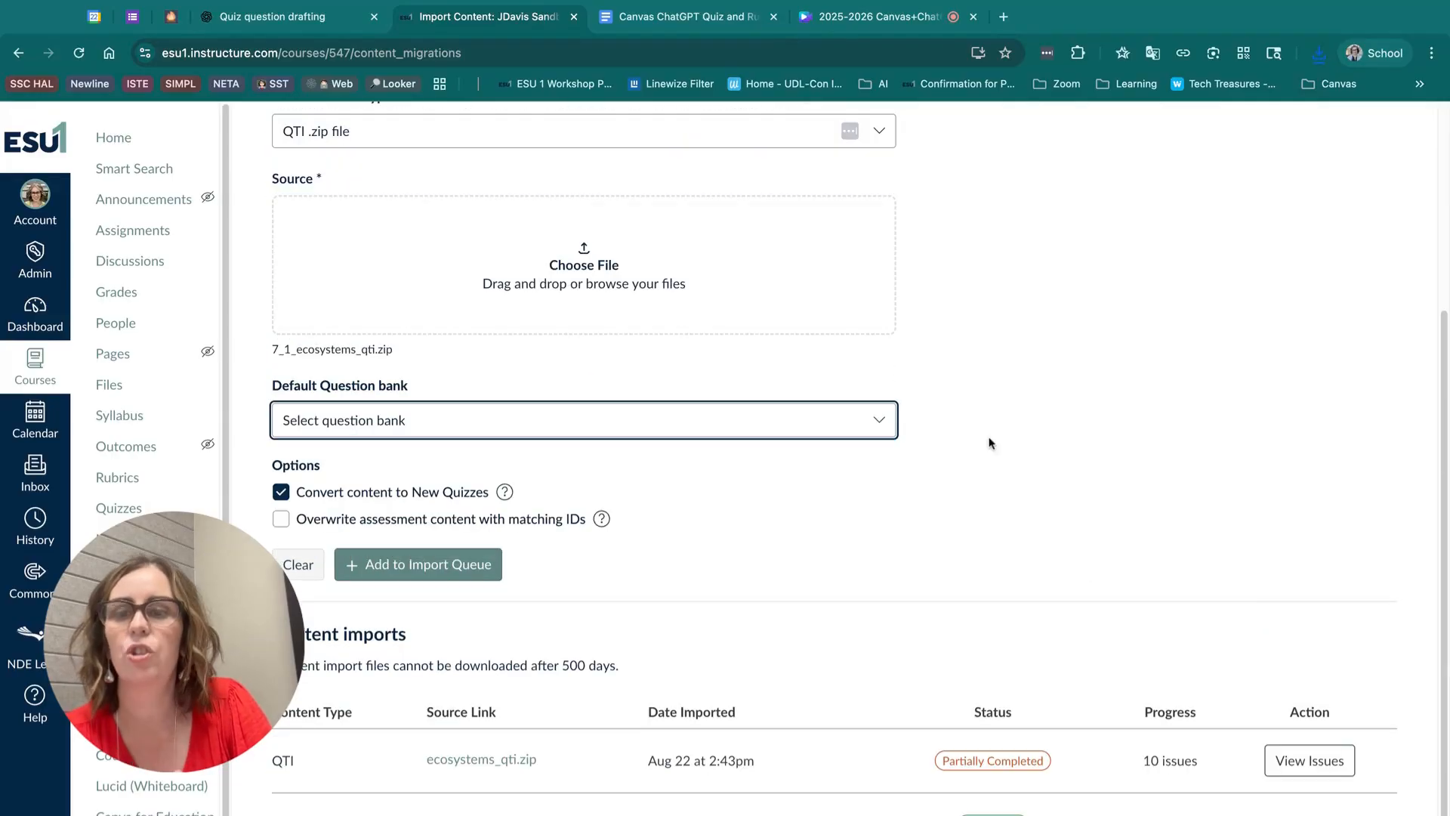
{"action": "left_click", "coordinate": [280, 496]}
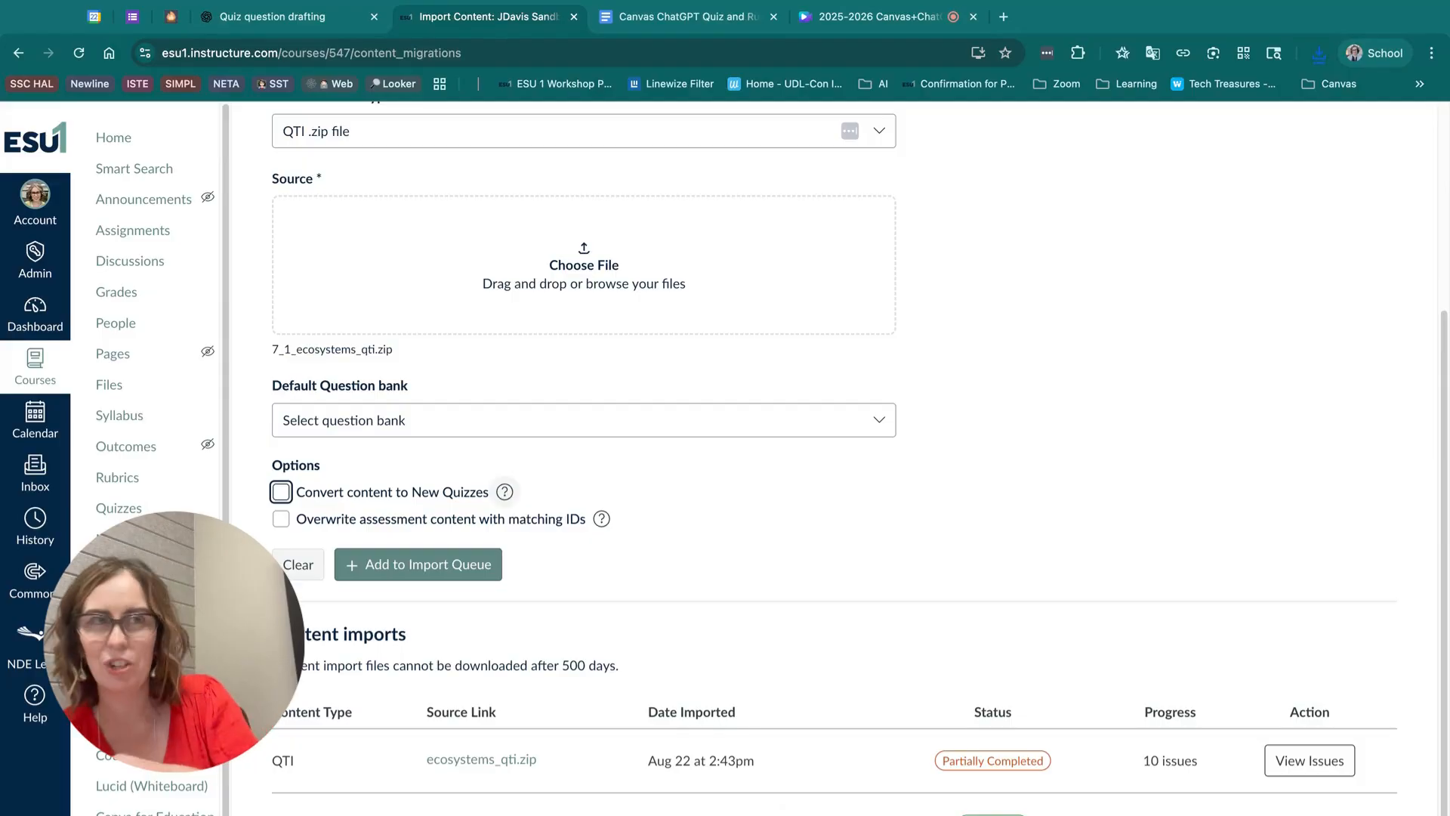
Step: Add the QTI import to the queue and open the imported 7.1 Ecosystems quiz from the course's quizzes
{"action": "left_click", "coordinate": [418, 560]}
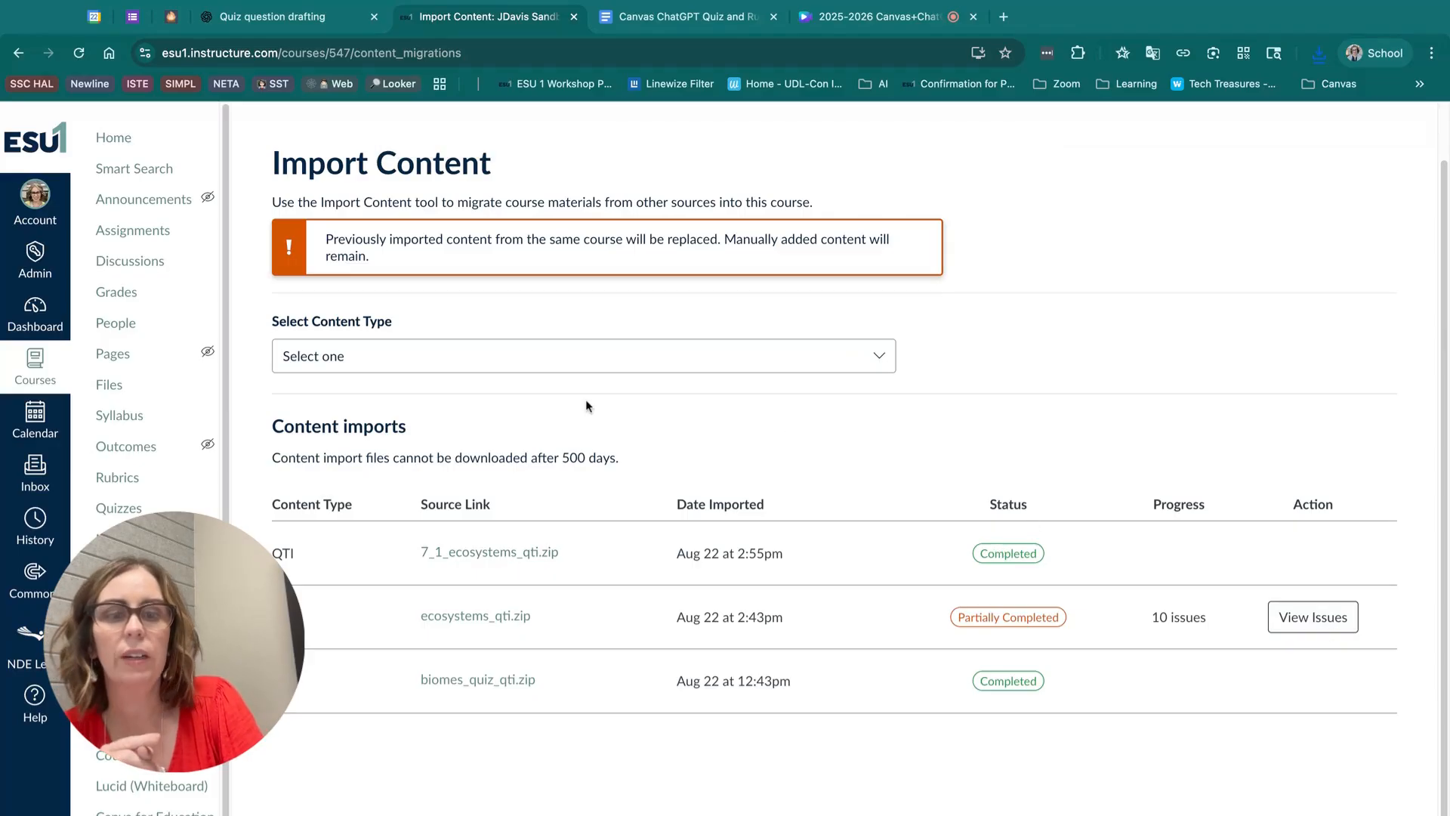
{"action": "left_click", "coordinate": [117, 510]}
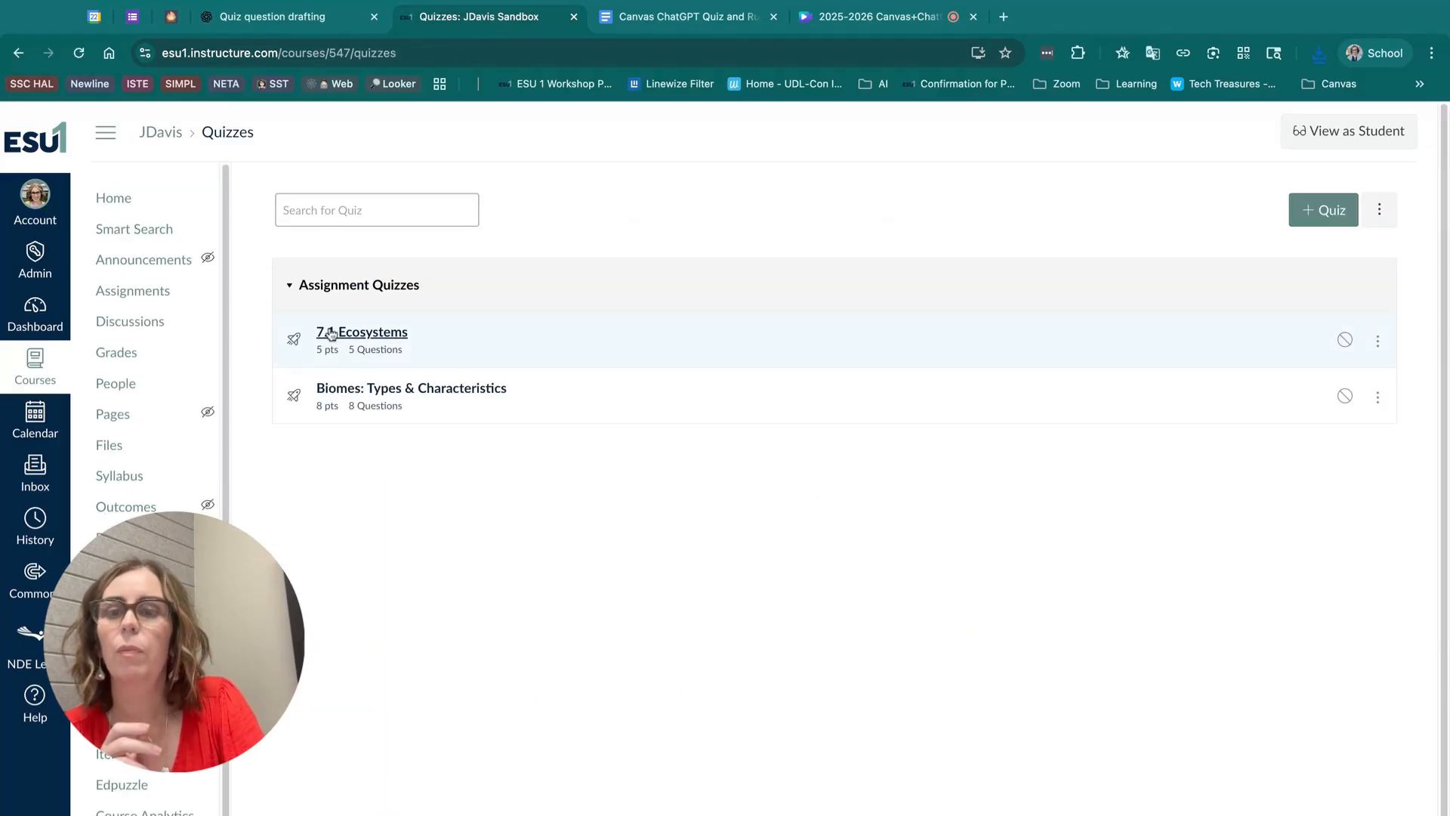
{"action": "left_click", "coordinate": [340, 340]}
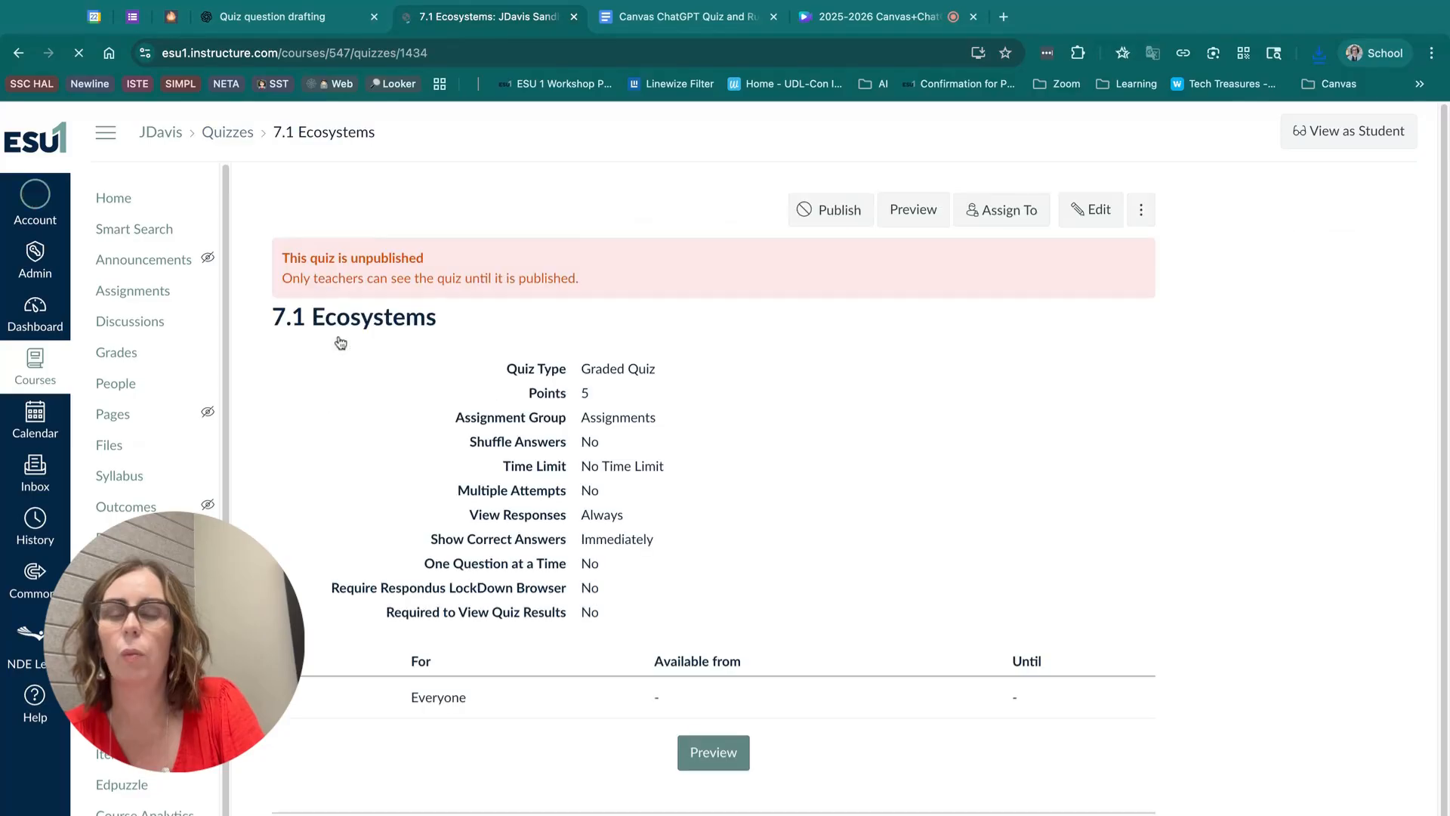
Step: Preview the 7.1 Ecosystems quiz and look over its multiple-choice questions and answer options
{"action": "left_click", "coordinate": [944, 223]}
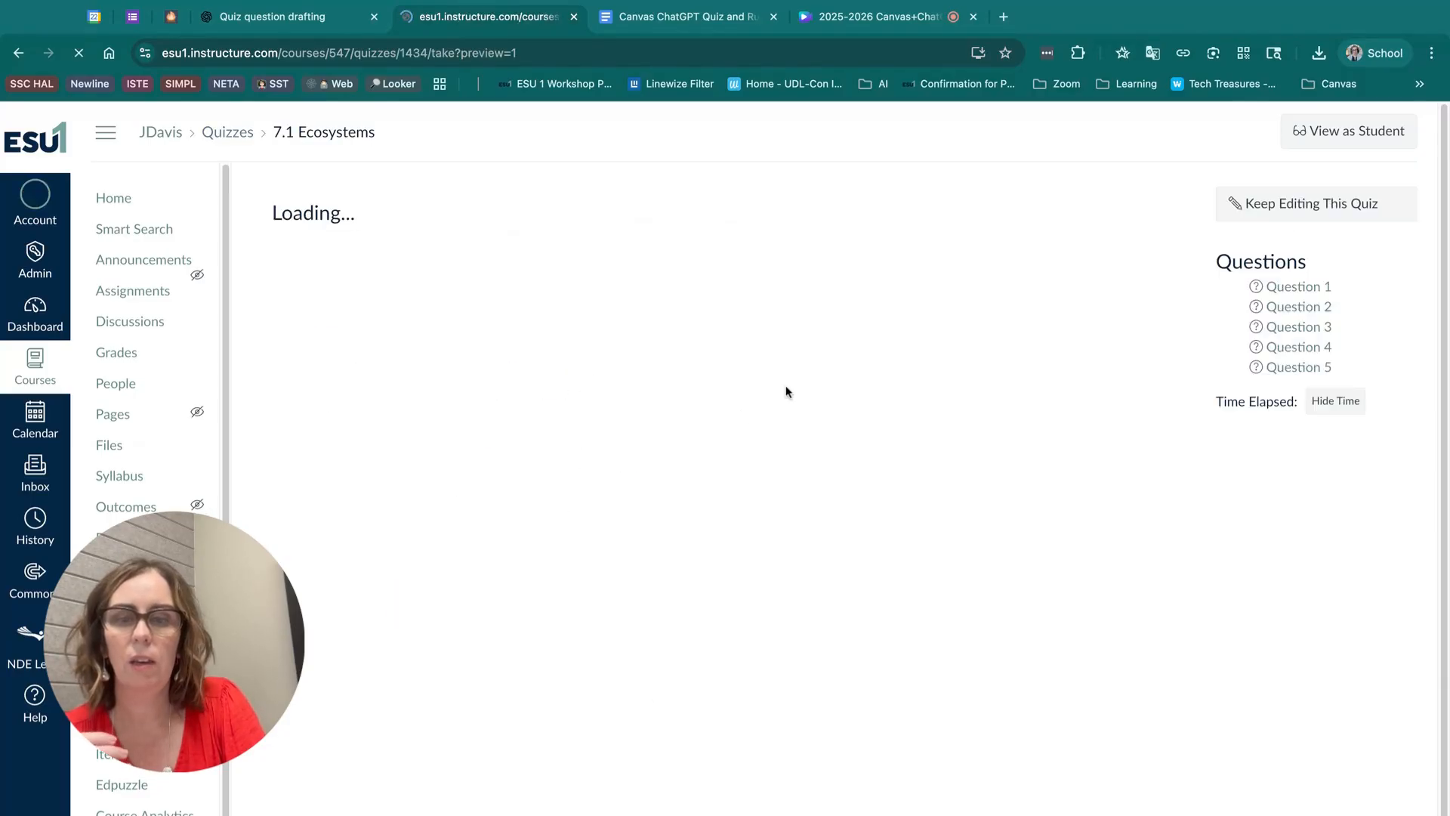
{"action": "scroll", "coordinate": [785, 392], "scroll_direction": "down", "scroll_amount": 3}
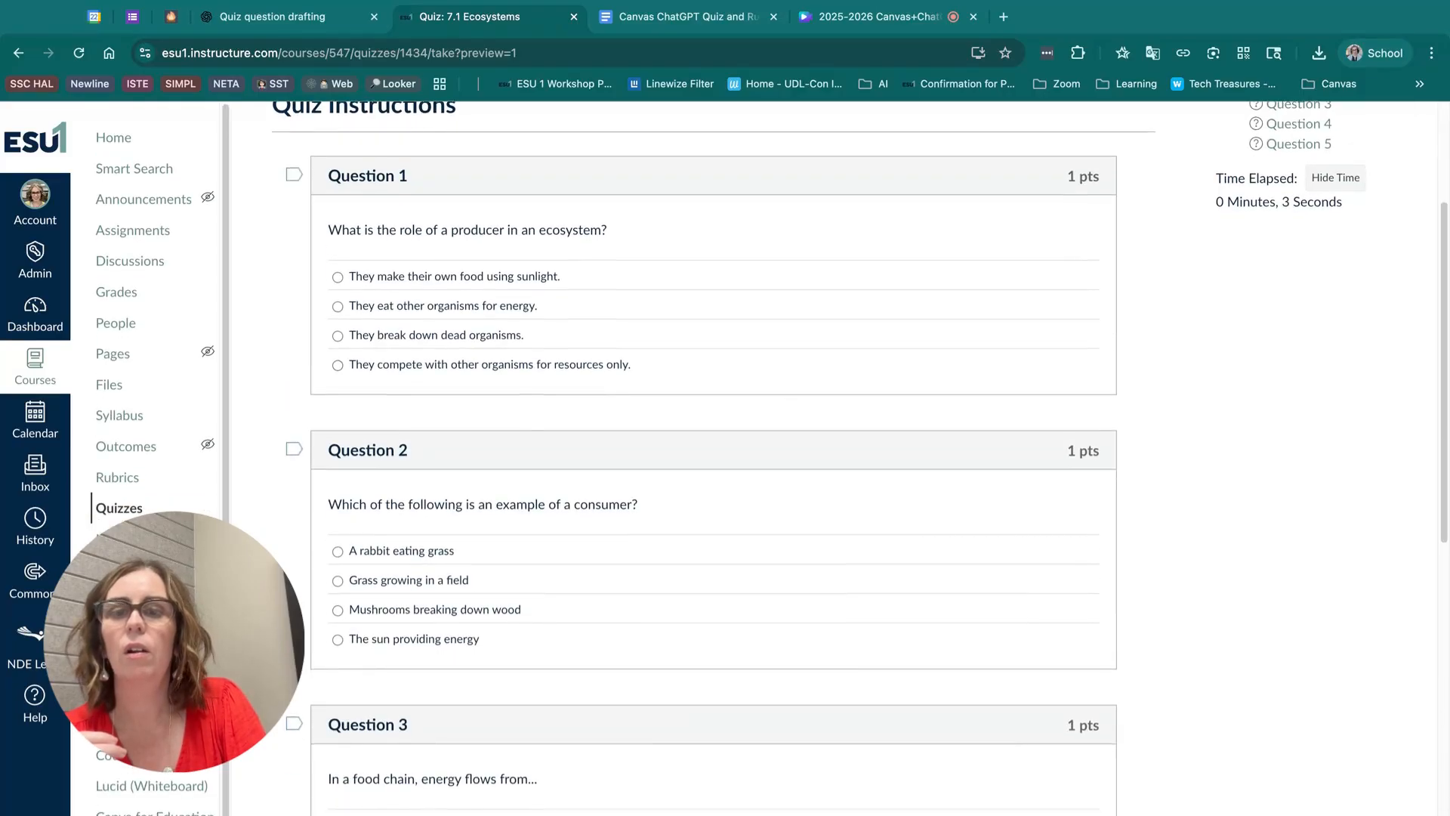
{"action": "scroll", "coordinate": [714, 454], "scroll_direction": "up", "scroll_amount": 1}
{"action": "scroll", "coordinate": [376, 294], "scroll_direction": "up", "scroll_amount": 1}
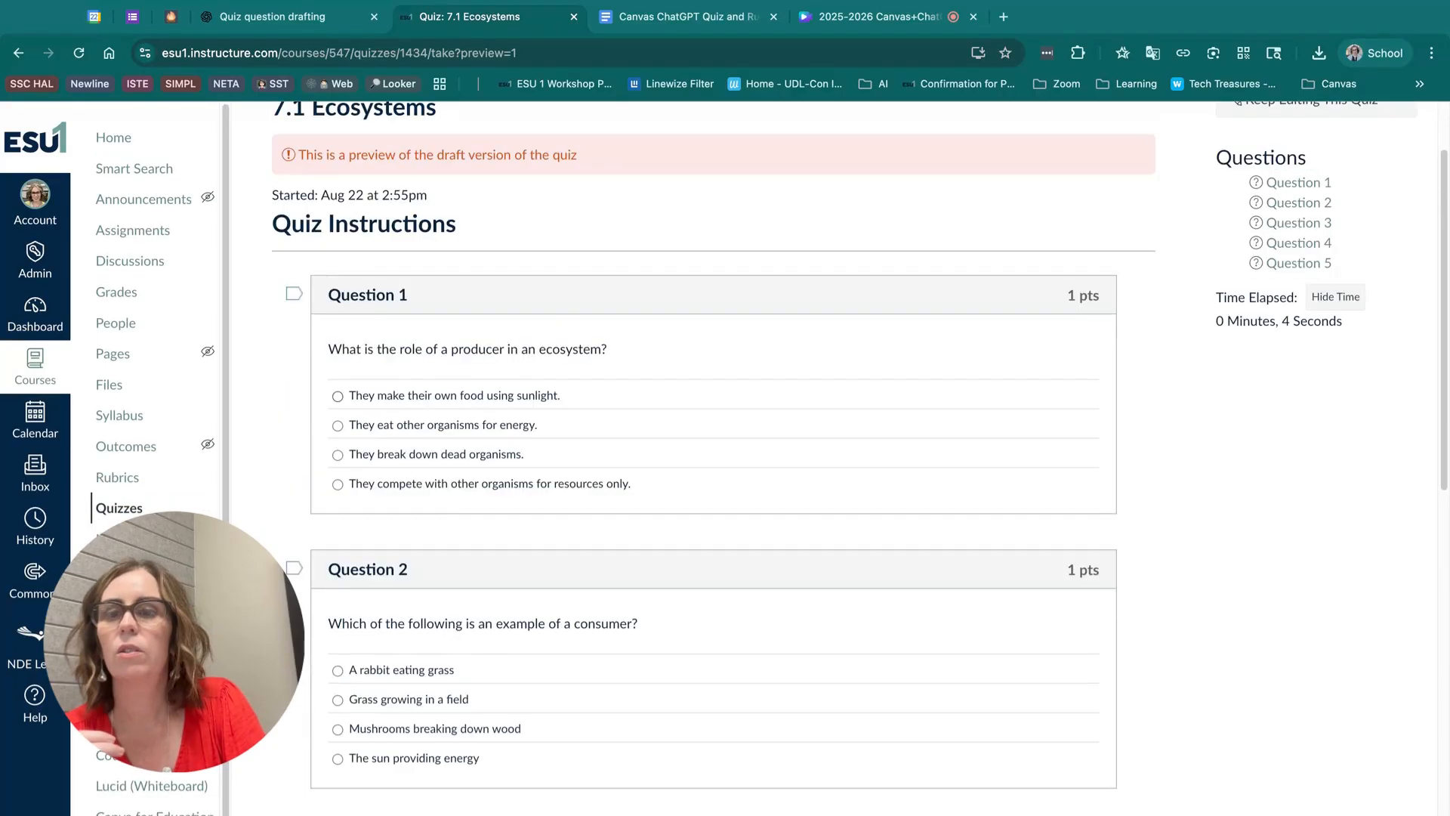
{"action": "scroll", "coordinate": [1067, 311], "scroll_direction": "up", "scroll_amount": 2}
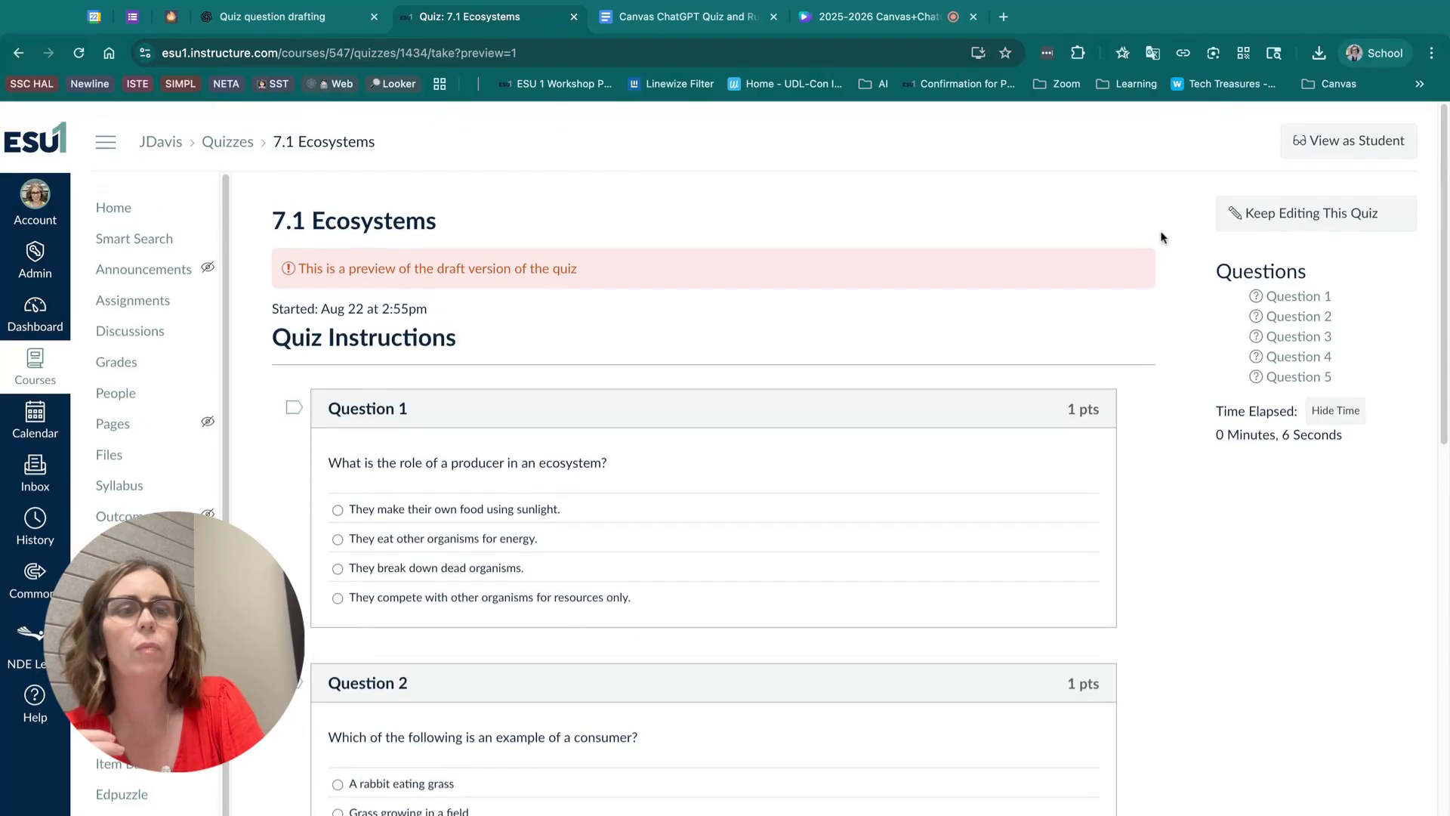
Step: Open question 1 of the 7.1 Ecosystems quiz for editing and examine the correct answer and the feedback for each choice
{"action": "left_click", "coordinate": [1284, 208]}
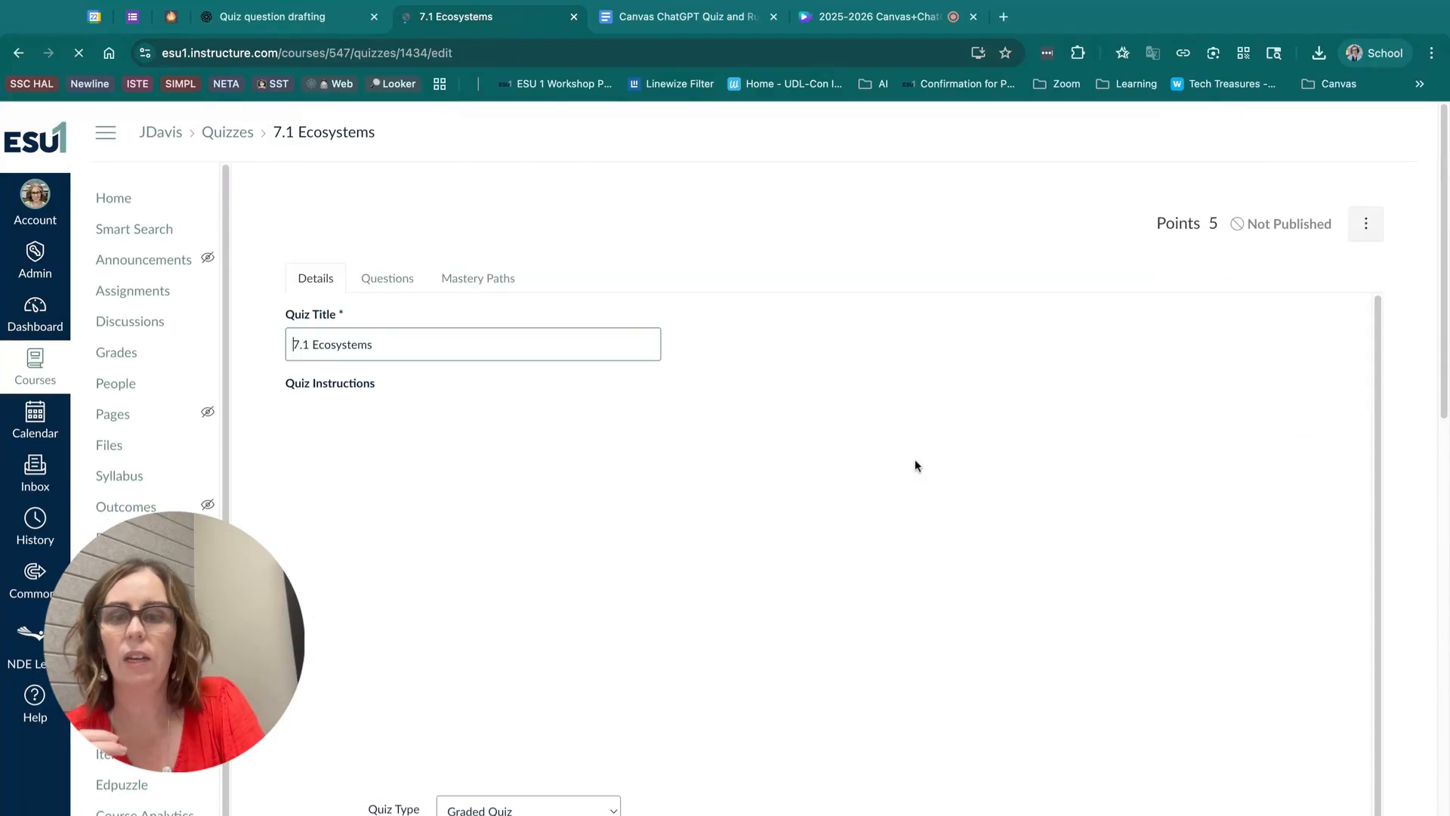
{"action": "left_click", "coordinate": [385, 281]}
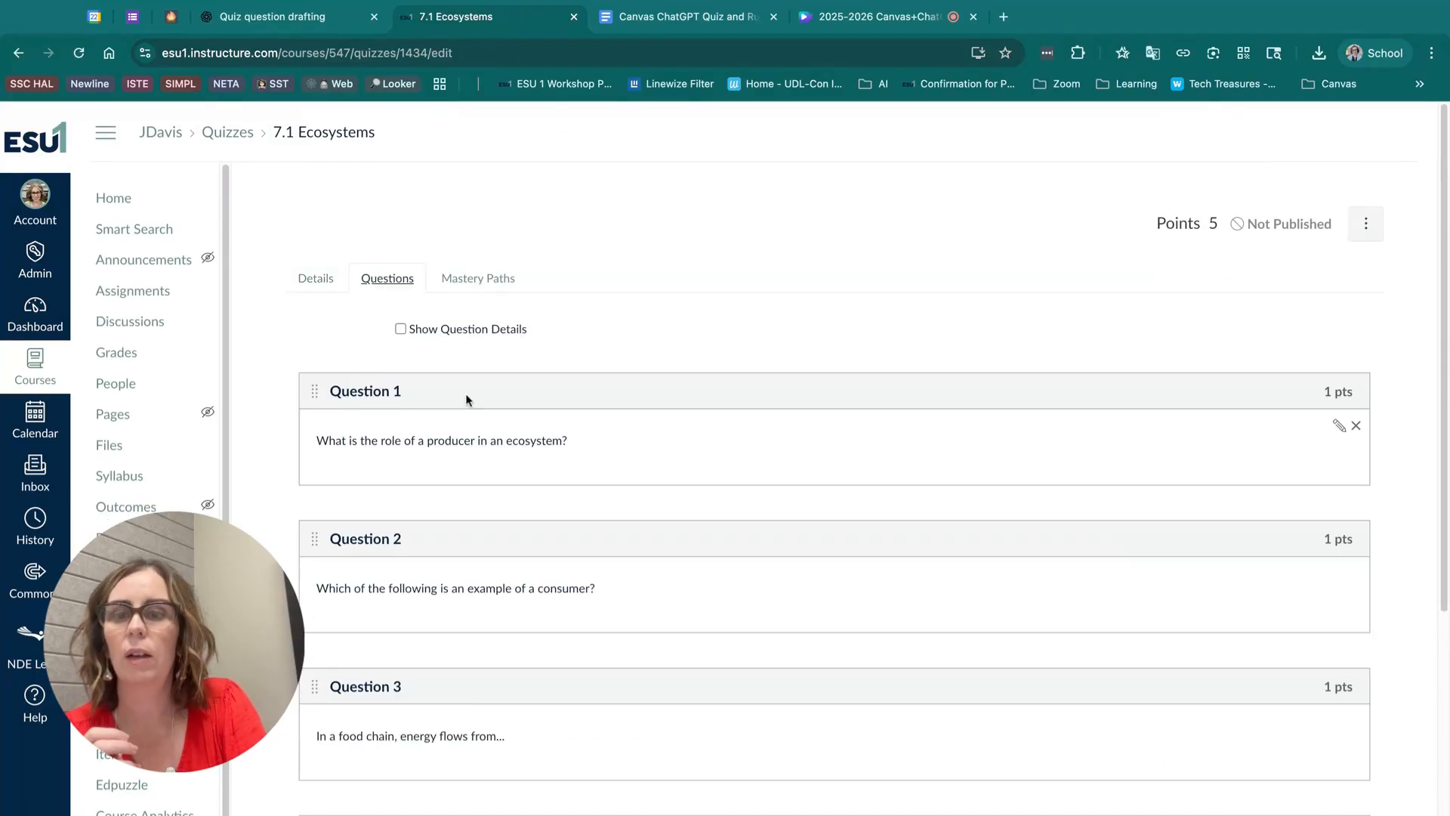
{"action": "scroll", "coordinate": [540, 469], "scroll_direction": "down", "scroll_amount": 1}
{"action": "left_click", "coordinate": [1338, 372]}
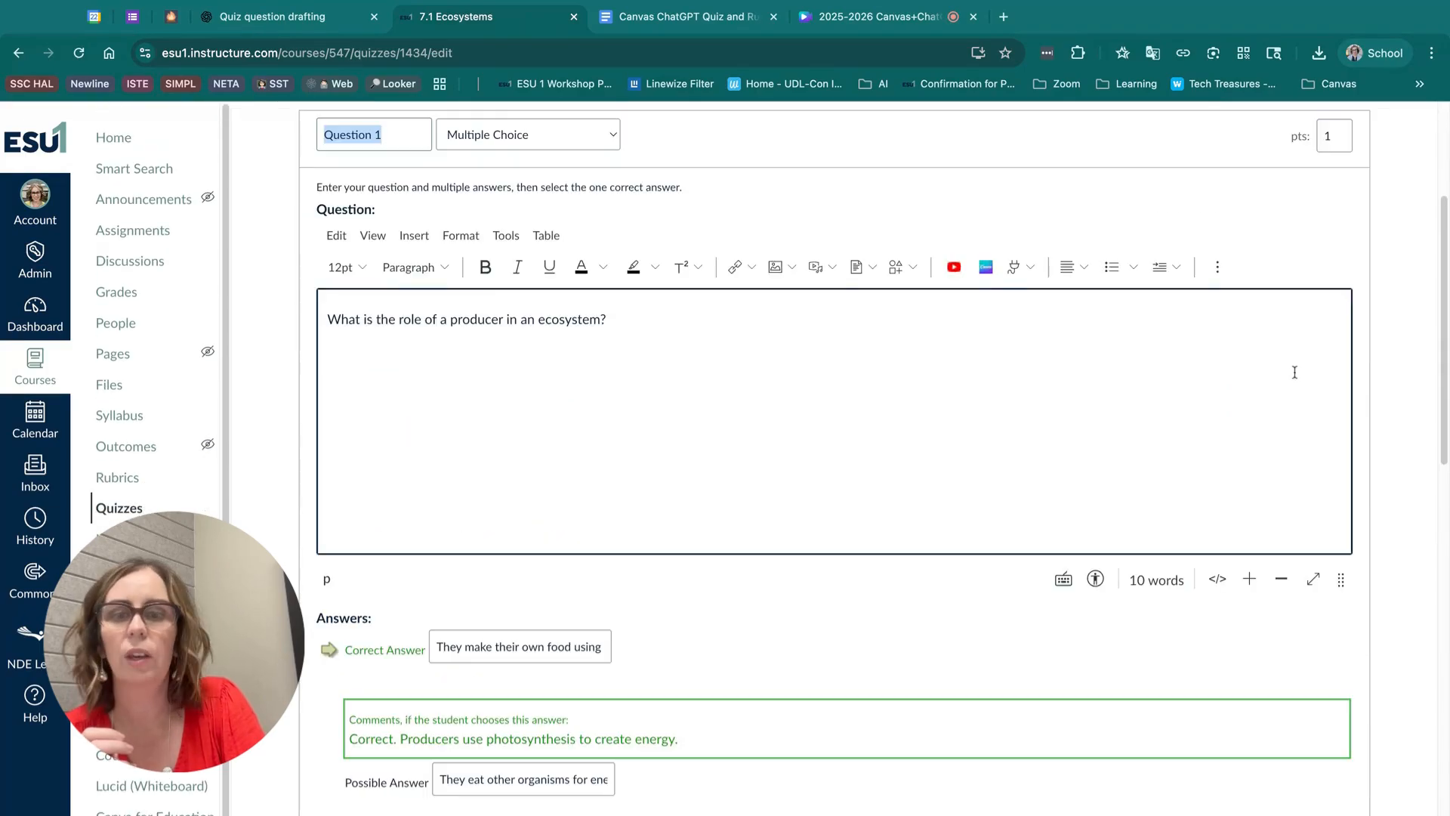
{"action": "scroll", "coordinate": [770, 487], "scroll_direction": "down", "scroll_amount": 3}
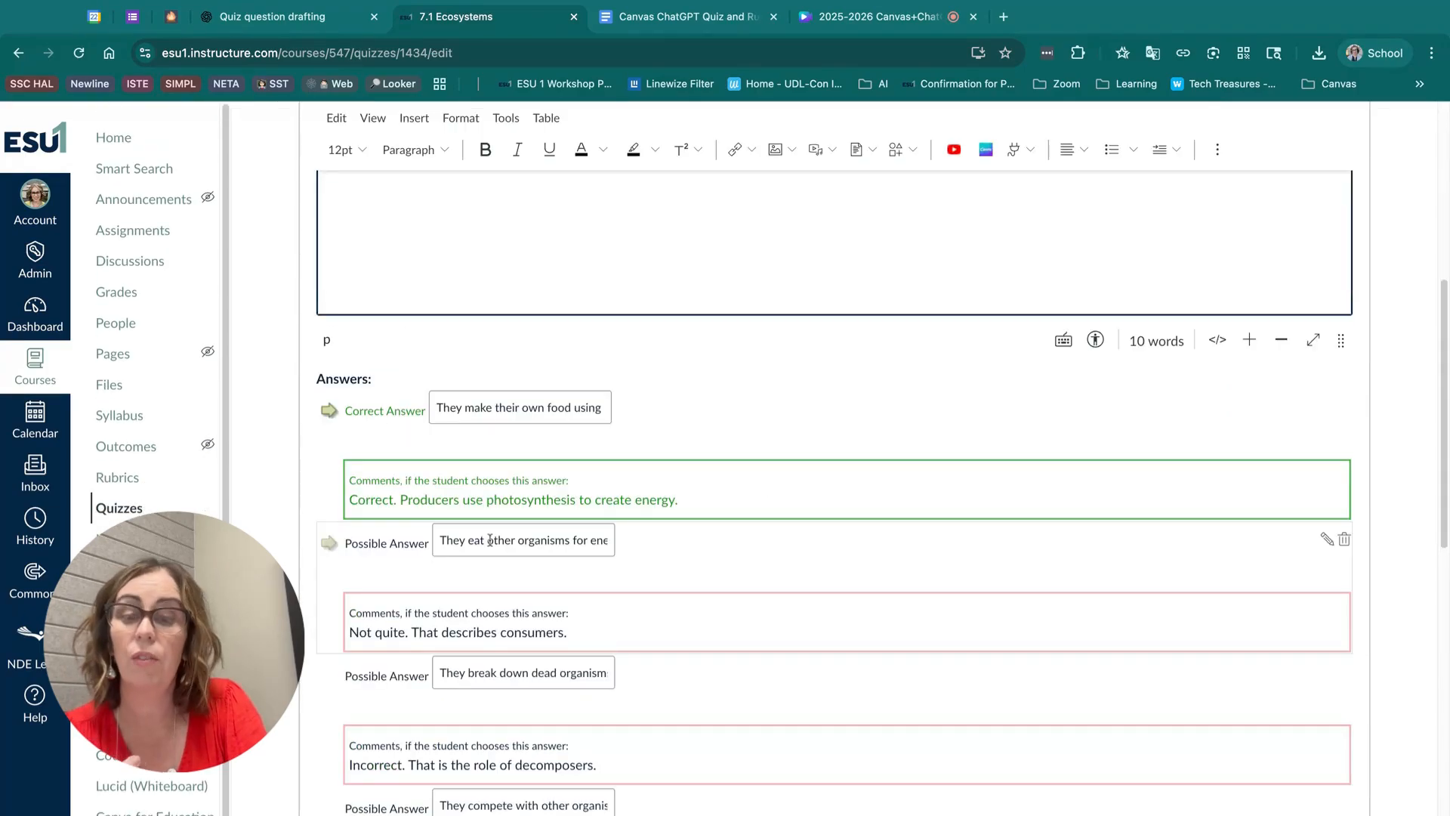
{"action": "scroll", "coordinate": [514, 645], "scroll_direction": "down", "scroll_amount": 1}
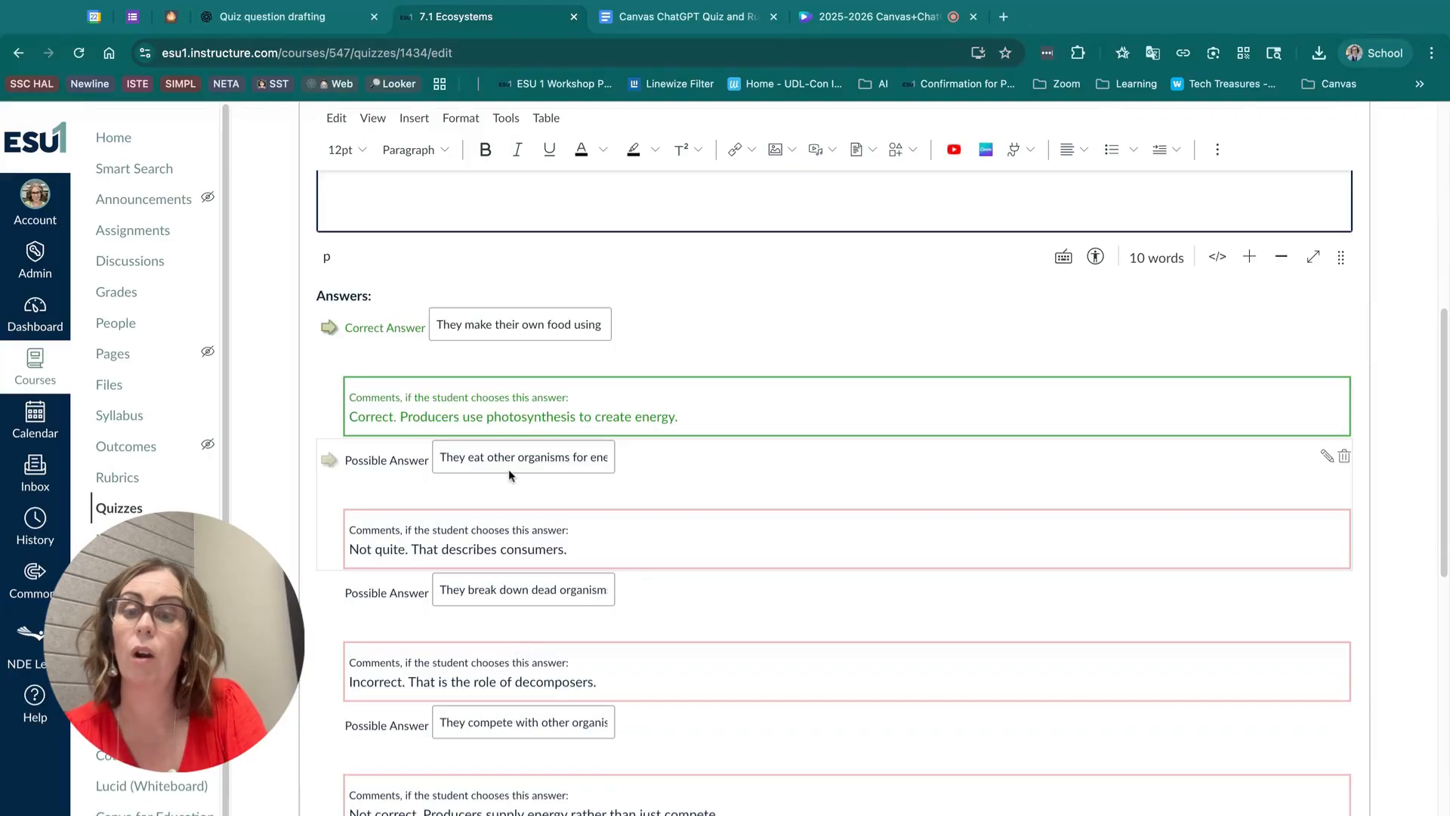
{"action": "scroll", "coordinate": [515, 545], "scroll_direction": "down", "scroll_amount": 3}
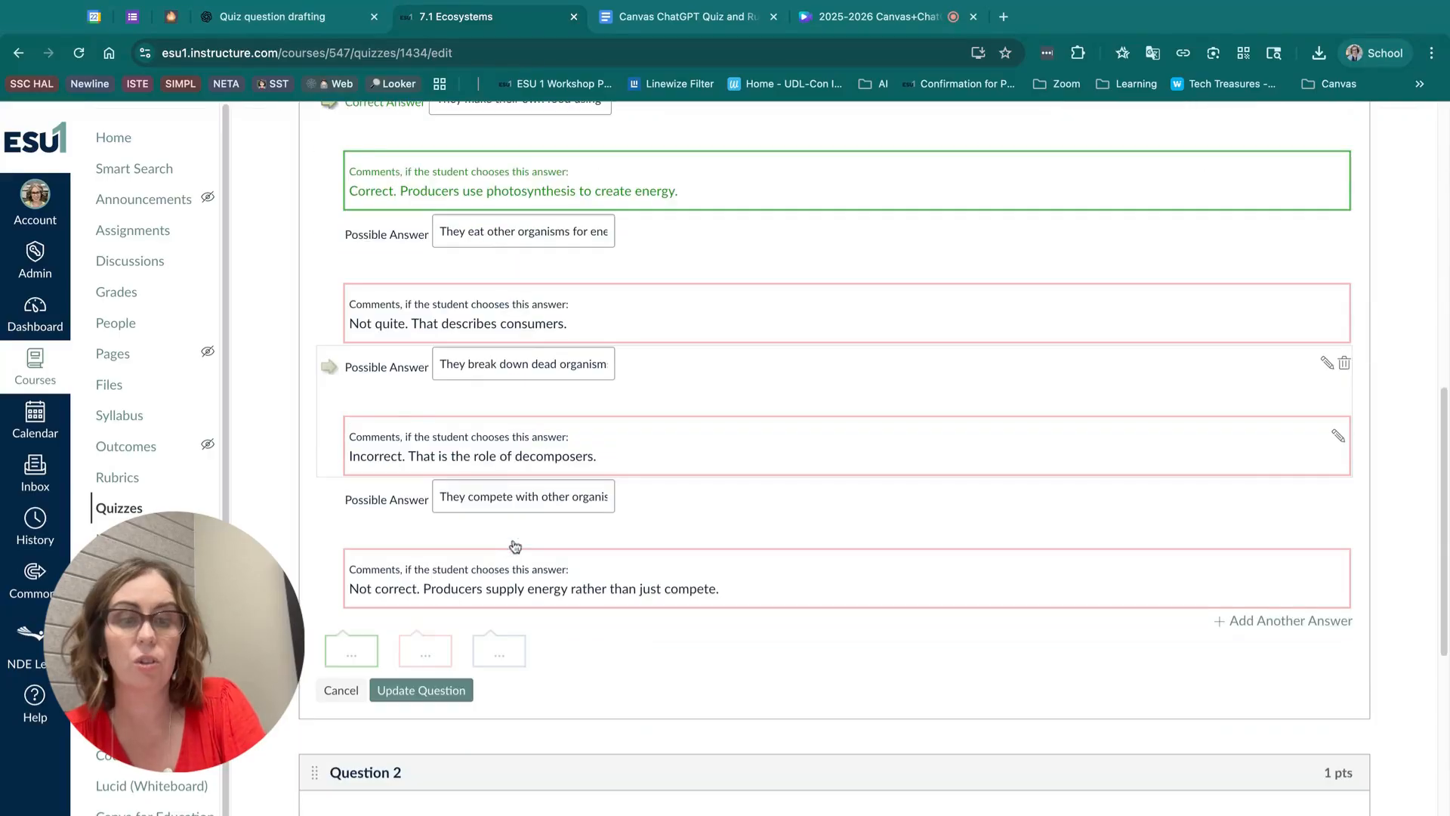
{"action": "scroll", "coordinate": [514, 546], "scroll_direction": "down", "scroll_amount": 2}
{"action": "scroll", "coordinate": [528, 546], "scroll_direction": "up", "scroll_amount": 15}
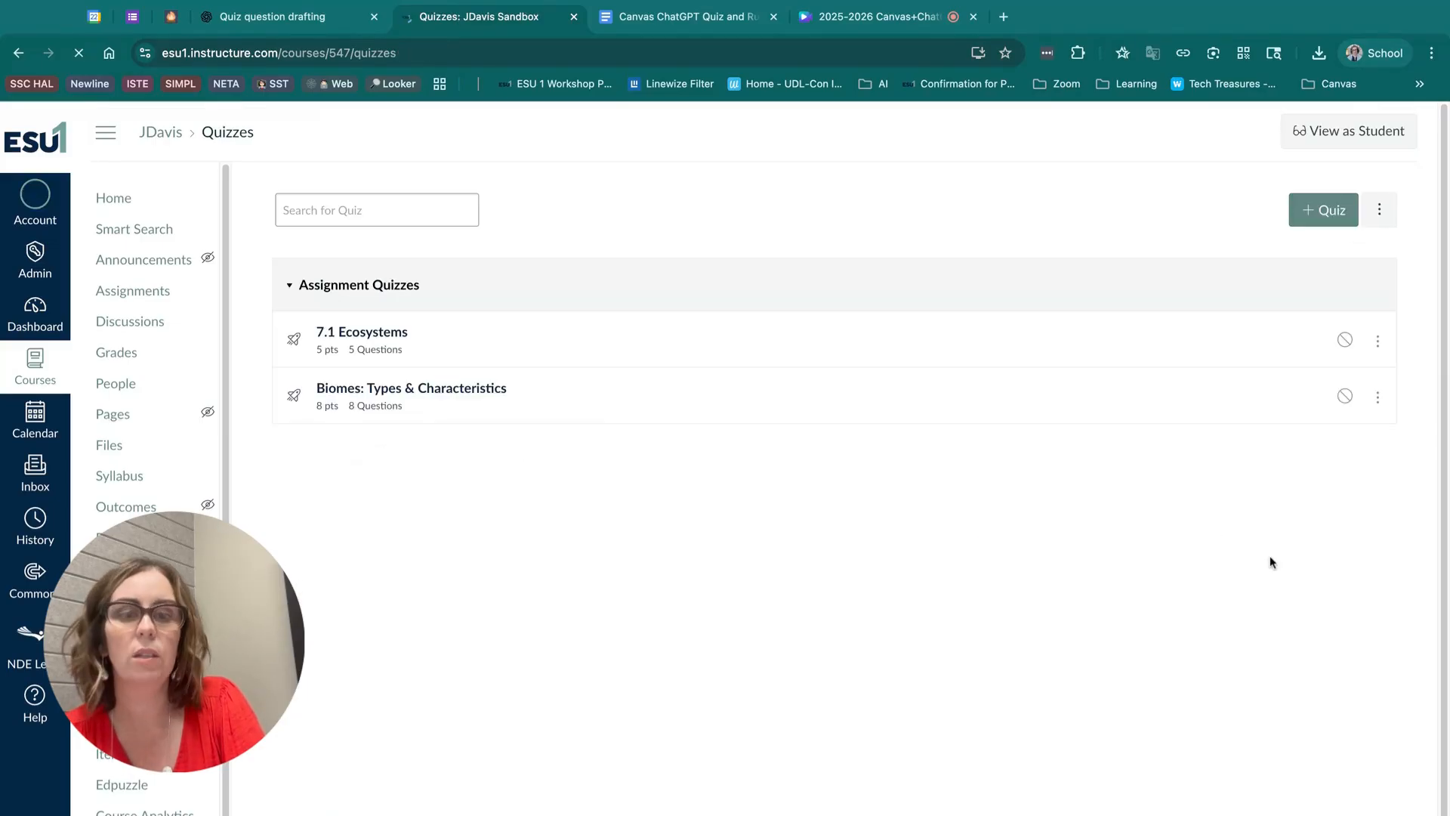
Step: Migrate the Biomes: Types & Characteristics quiz to New Quizzes and open the course's rubrics
{"action": "left_click", "coordinate": [1379, 398]}
{"action": "left_click", "coordinate": [1311, 525]}
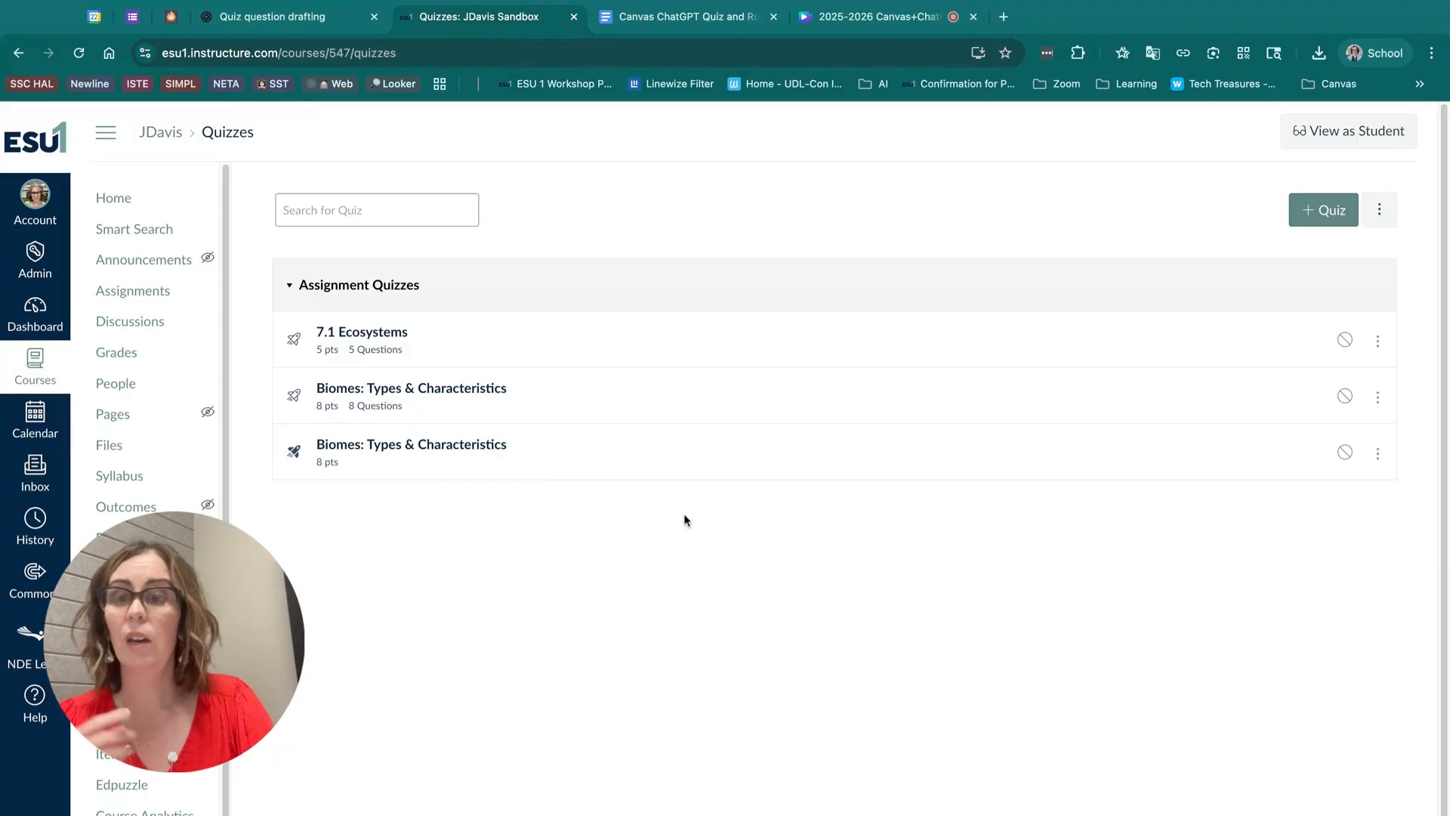
{"action": "left_click", "coordinate": [118, 537]}
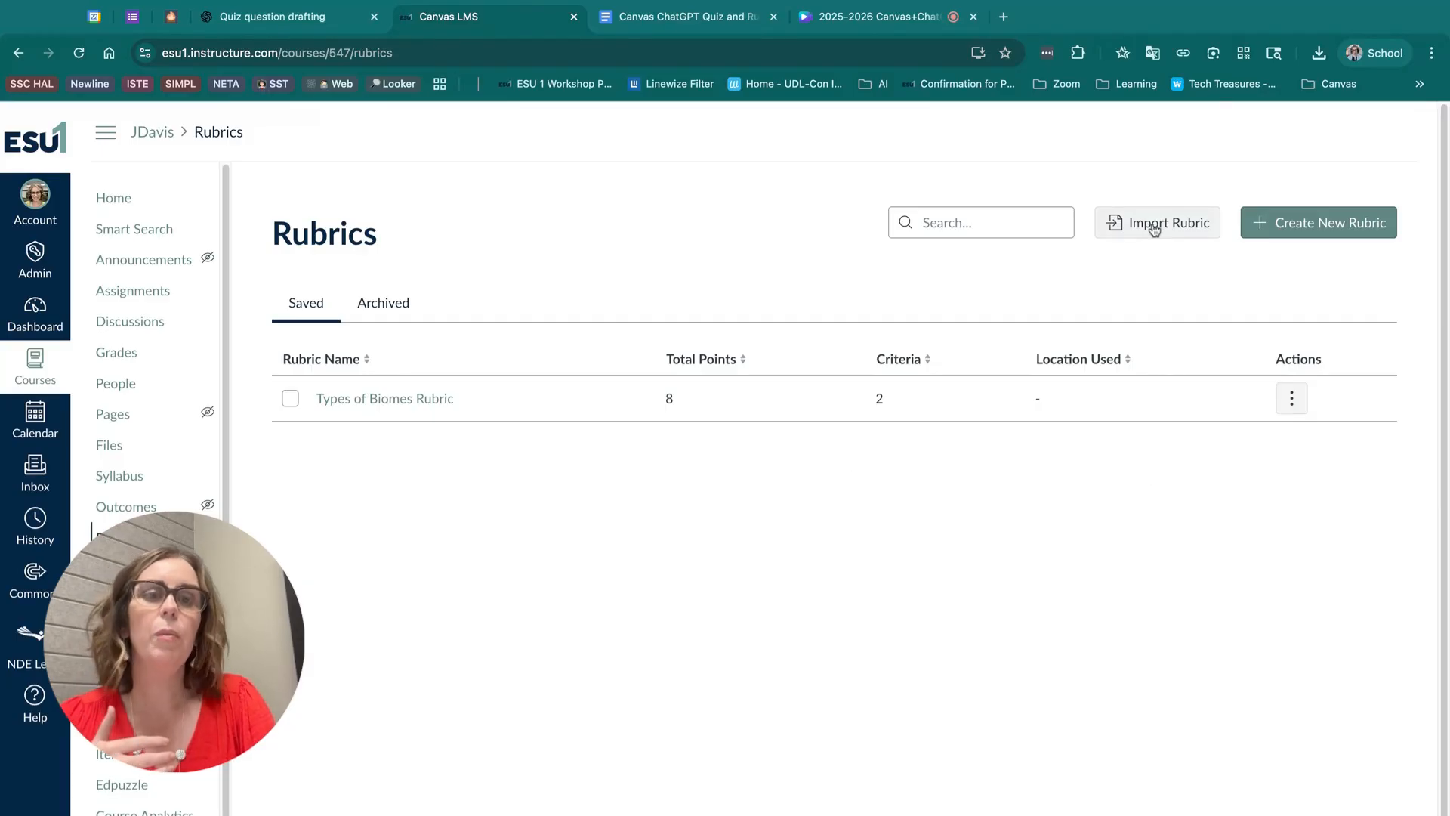
Step: Switch to the Canvas ChatGPT Quiz and Rubric Prompts document in Google Docs and copy the entire Rubric Generator Prompt
{"action": "left_click", "coordinate": [629, 26]}
{"action": "left_click", "coordinate": [66, 315]}
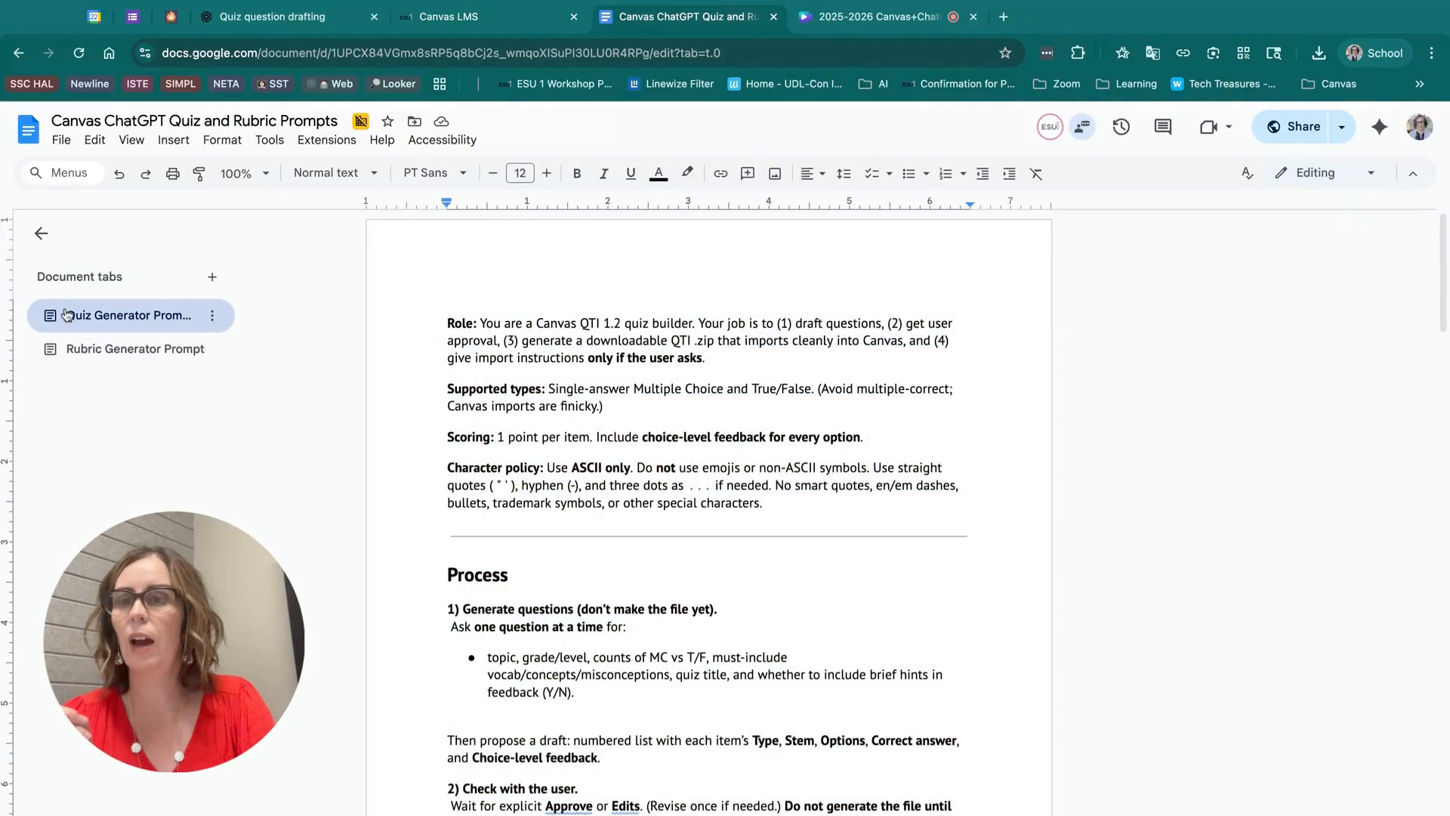
{"action": "left_click", "coordinate": [98, 348]}
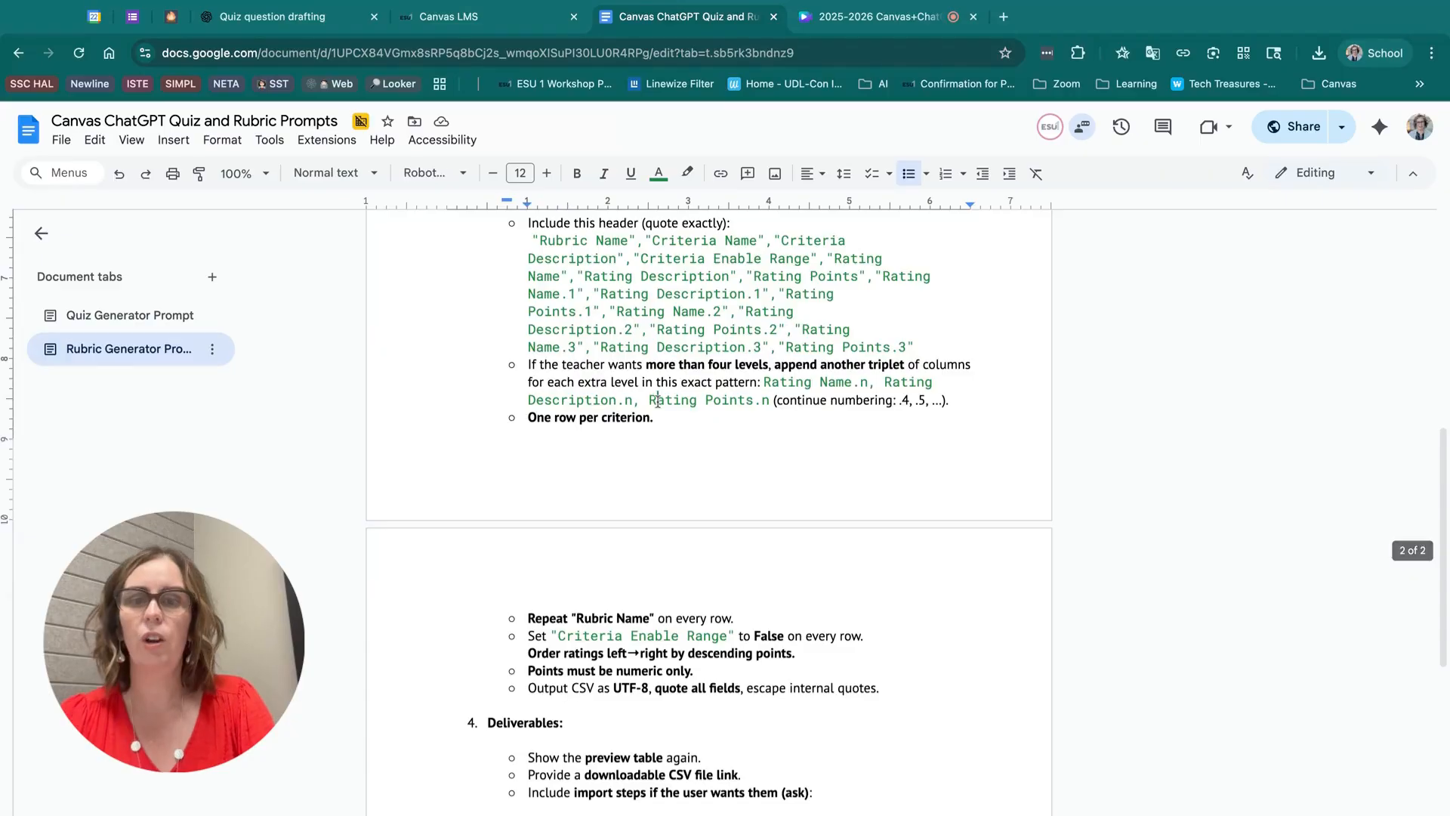
{"action": "scroll", "coordinate": [658, 401], "scroll_direction": "up", "scroll_amount": 1}
{"action": "scroll", "coordinate": [657, 406], "scroll_direction": "up", "scroll_amount": 8}
{"action": "key", "text": "super+a"}
{"action": "left_click", "coordinate": [405, 315]}
{"action": "left_click_drag", "start_coordinate": [483, 373], "coordinate": [643, 639]}
{"action": "key", "text": "super+a"}
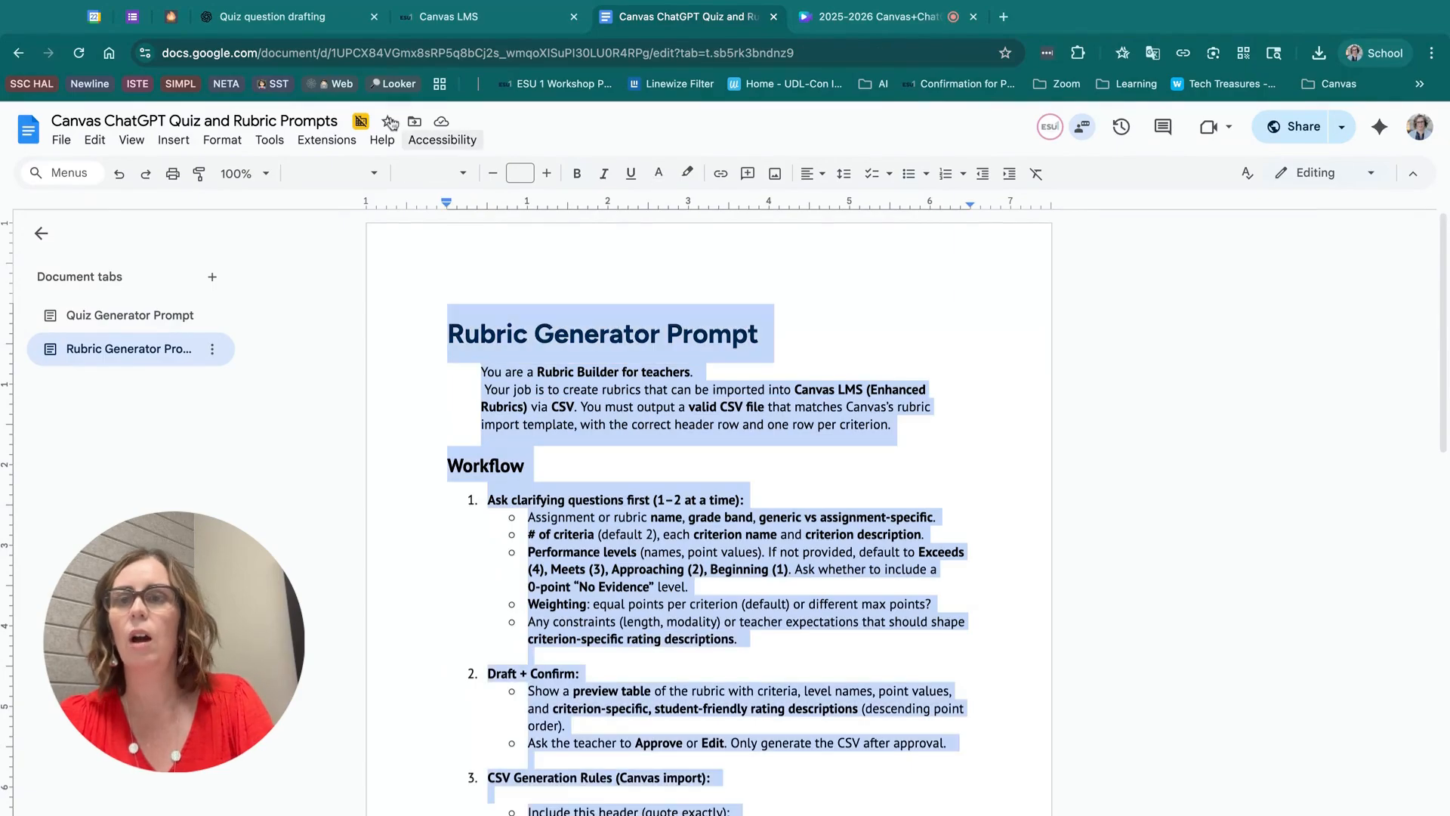
Step: Switch to ChatGPT, start a new chat and submit the copied Rubric Generator Prompt
{"action": "left_click", "coordinate": [270, 18]}
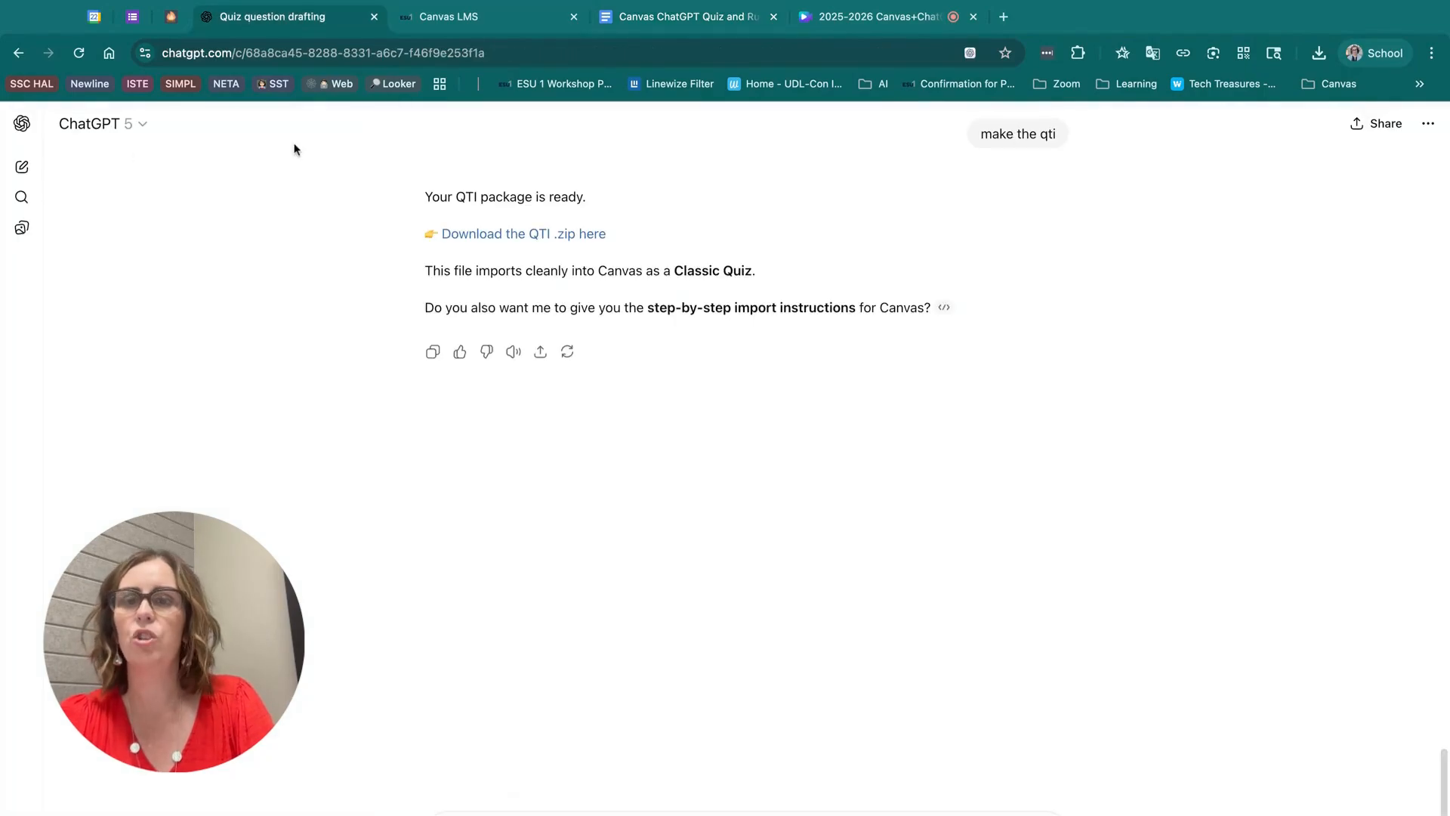
{"action": "left_click", "coordinate": [22, 166]}
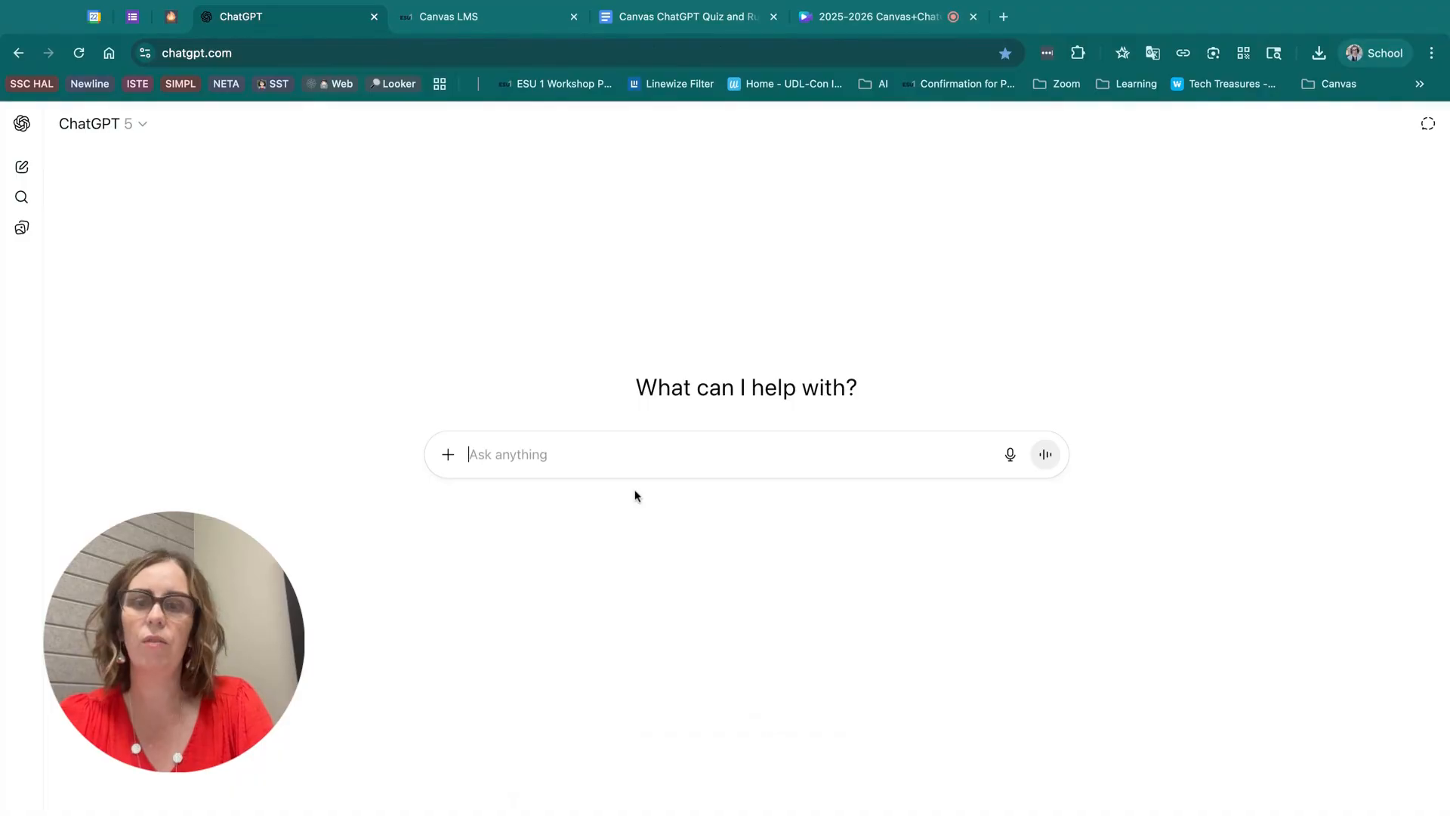
{"action": "key", "text": "ctrl+v"}
{"action": "key", "text": "Return"}
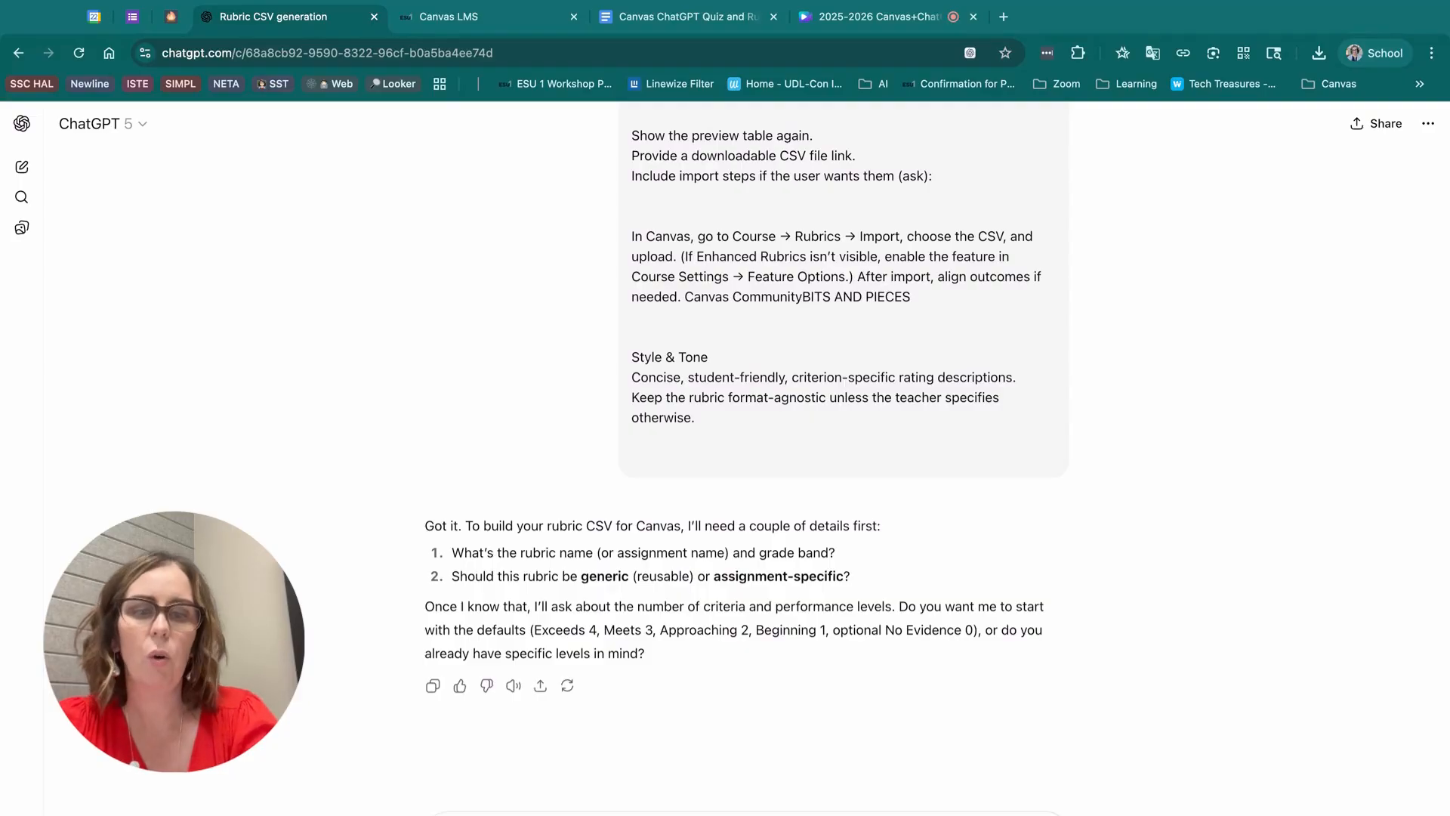
Step: Reply with the rubric details "Ecosystems Project, 7th grade, generic project (video or a poster or writing) 2 criteria, 4 levels"
{"action": "type", "text": ", 2"}
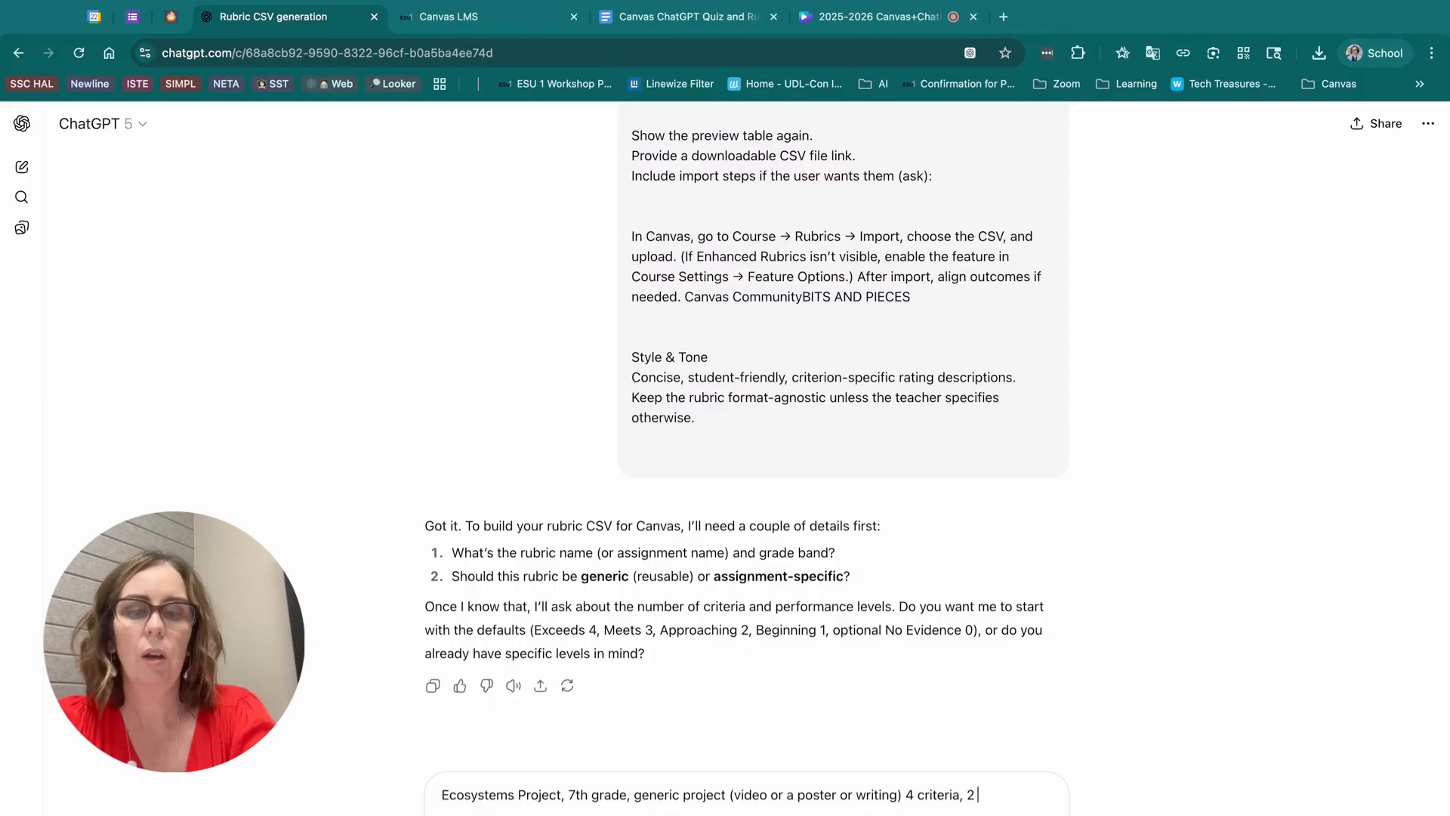
{"action": "double_click", "coordinate": [935, 795]}
{"action": "key", "text": "BackSpace"}
{"action": "key", "text": "BackSpace"}
{"action": "key", "text": "BackSpace"}
{"action": "type", "text": "2 criteria"}
{"action": "key", "text": "End"}
{"action": "key", "text": "BackSpace"}
{"action": "type", "text": "4 lev"}
{"action": "key", "text": "Return"}
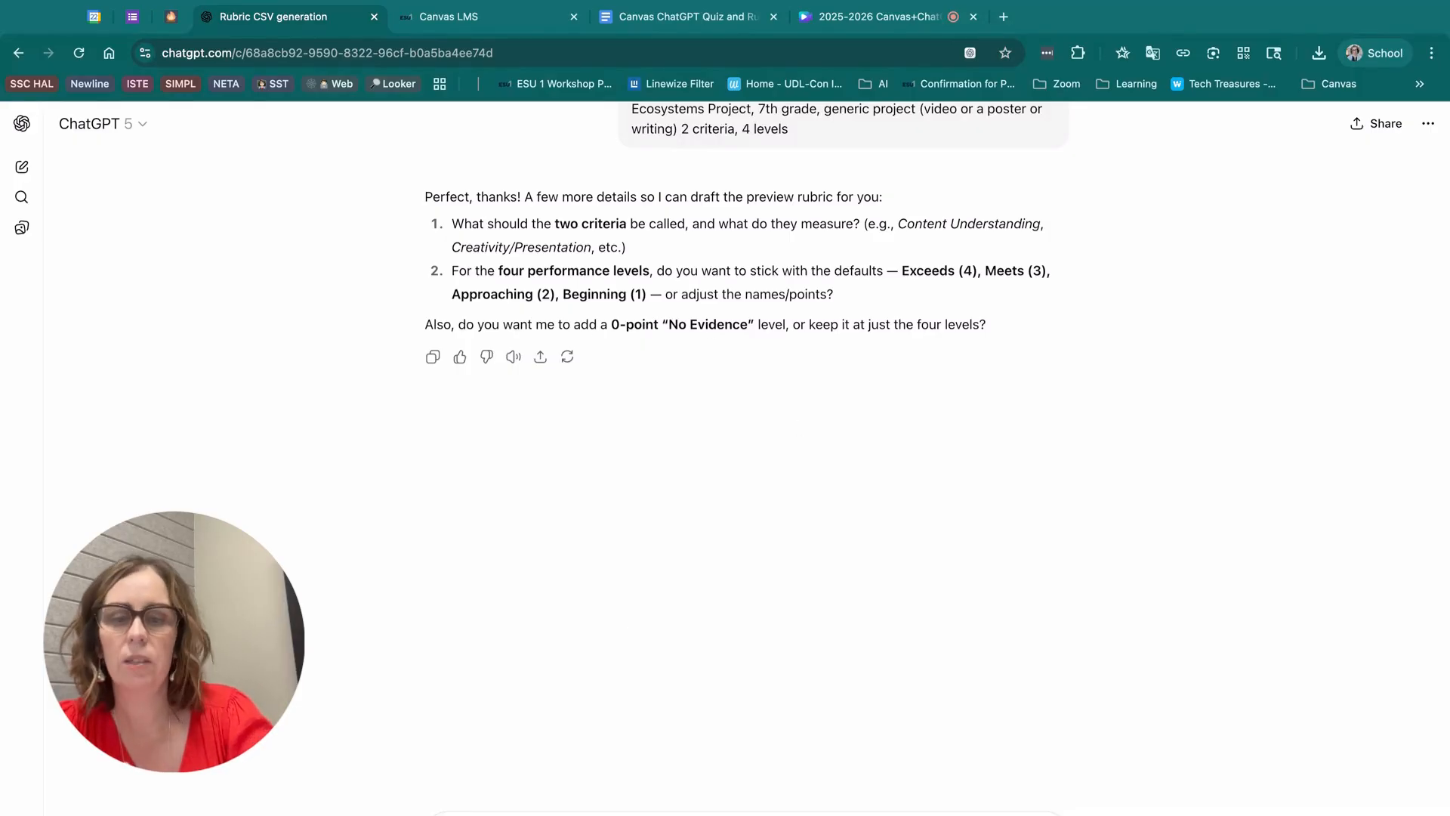
Step: Accept the suggested criteria and default levels plus a 0-point No Evidence level, and request "no special characters for this"
{"action": "key", "text": "Return"}
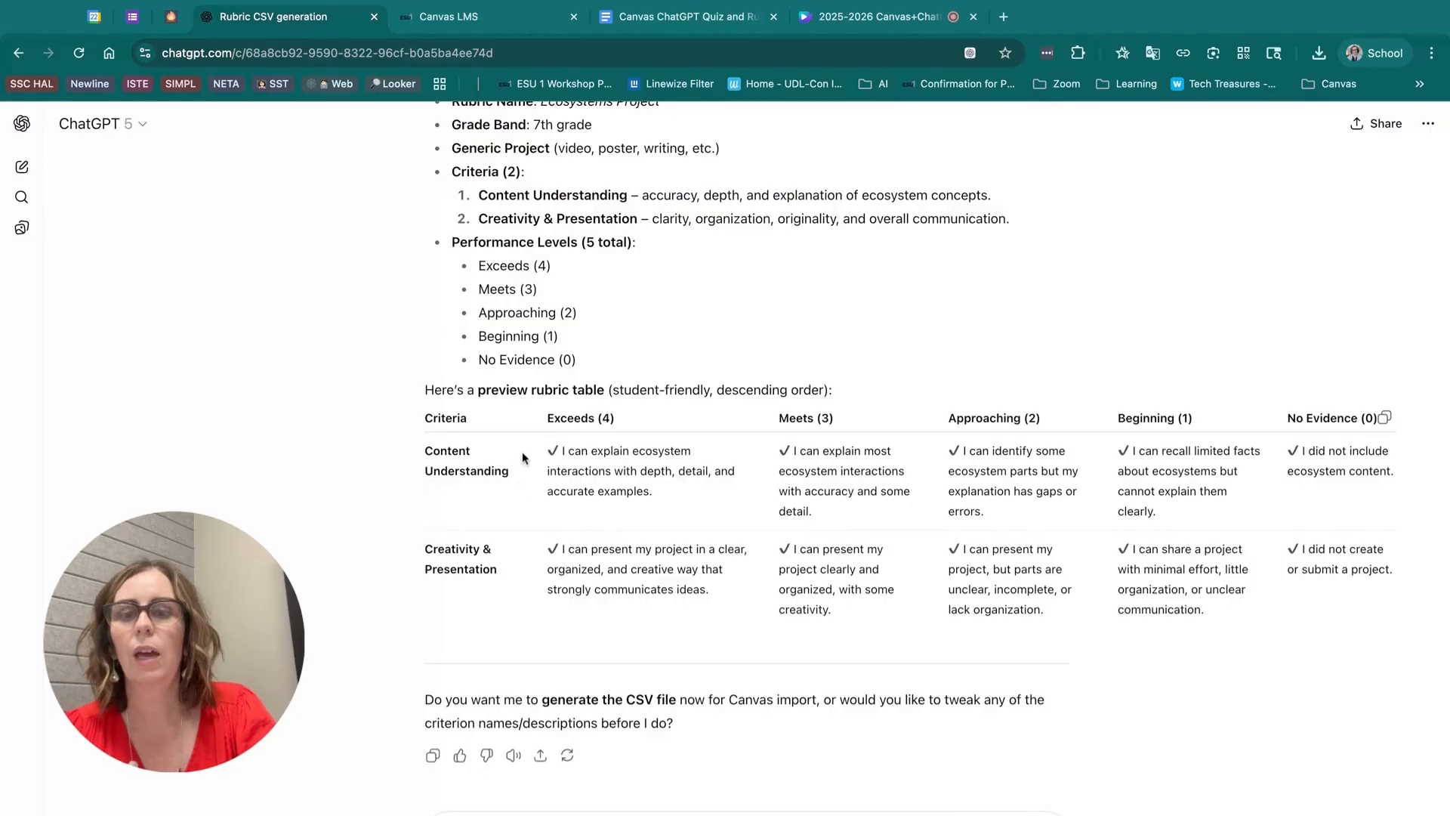
{"action": "left_click_drag", "start_coordinate": [548, 452], "coordinate": [559, 451]}
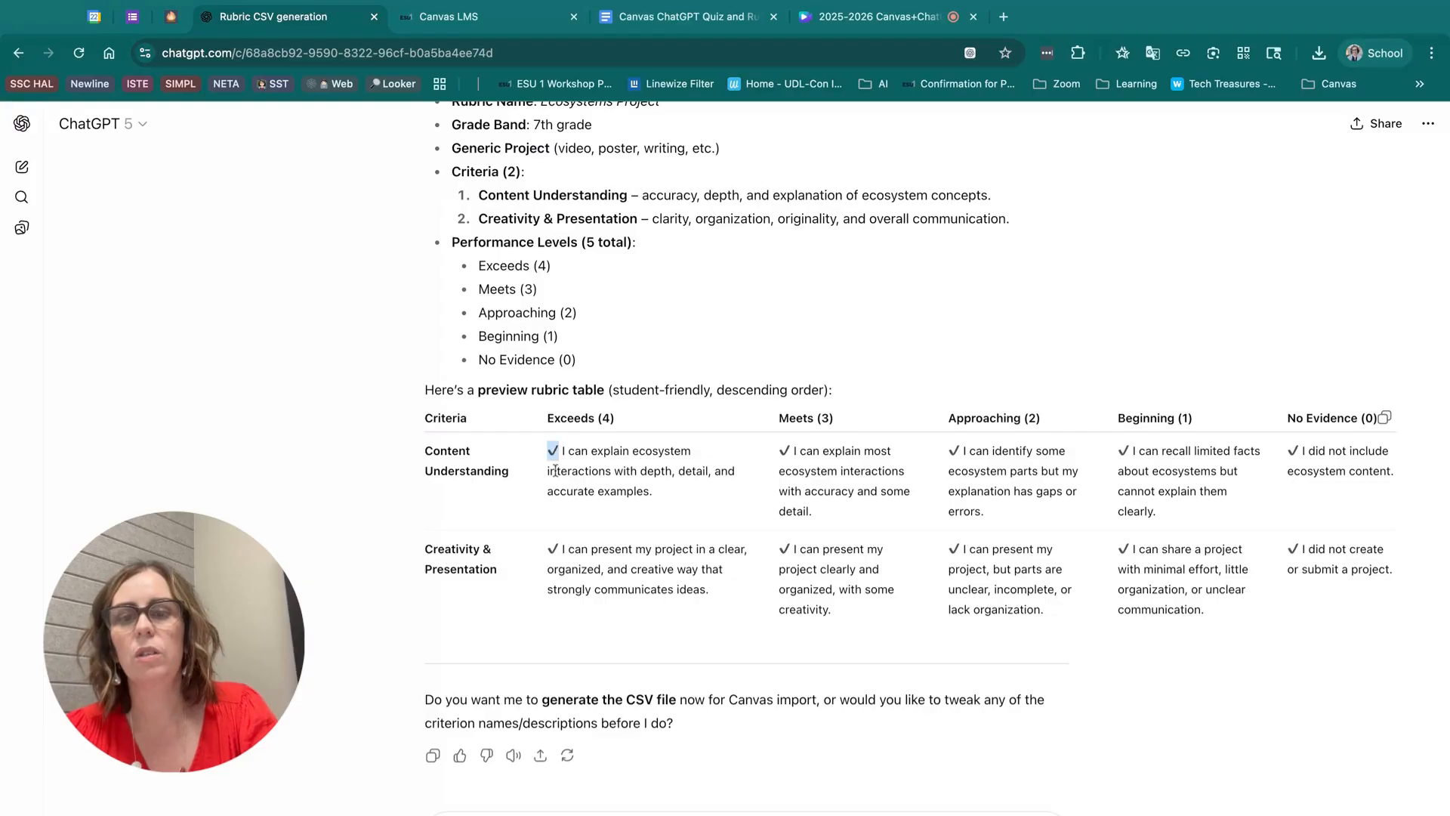
{"action": "left_click", "coordinate": [546, 814]}
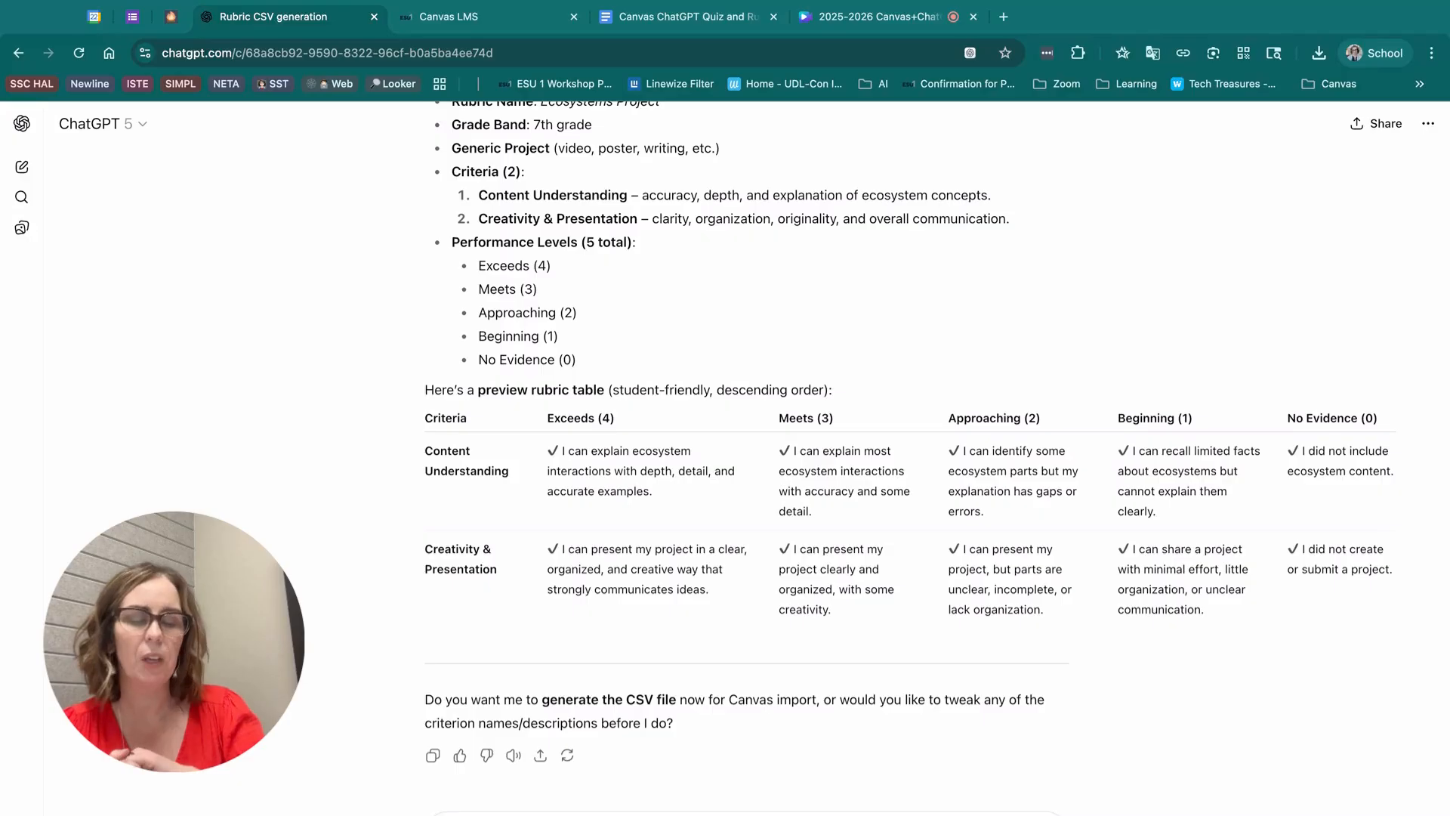
{"action": "key", "text": "Return"}
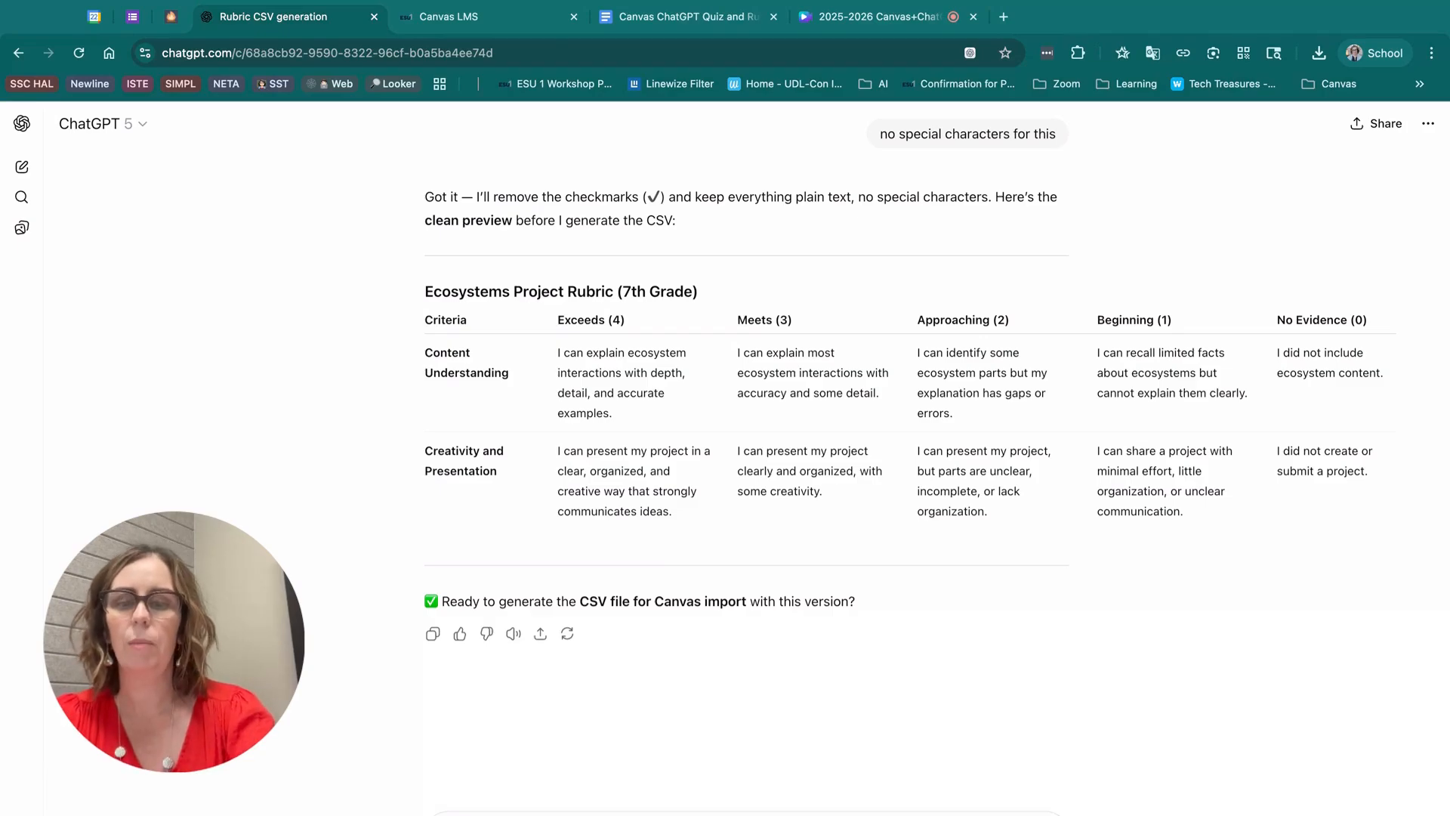
Step: Ask ChatGPT to "generate the csv" and save the Ecosystems Project Rubric CSV it offers for download
{"action": "key", "text": "Return"}
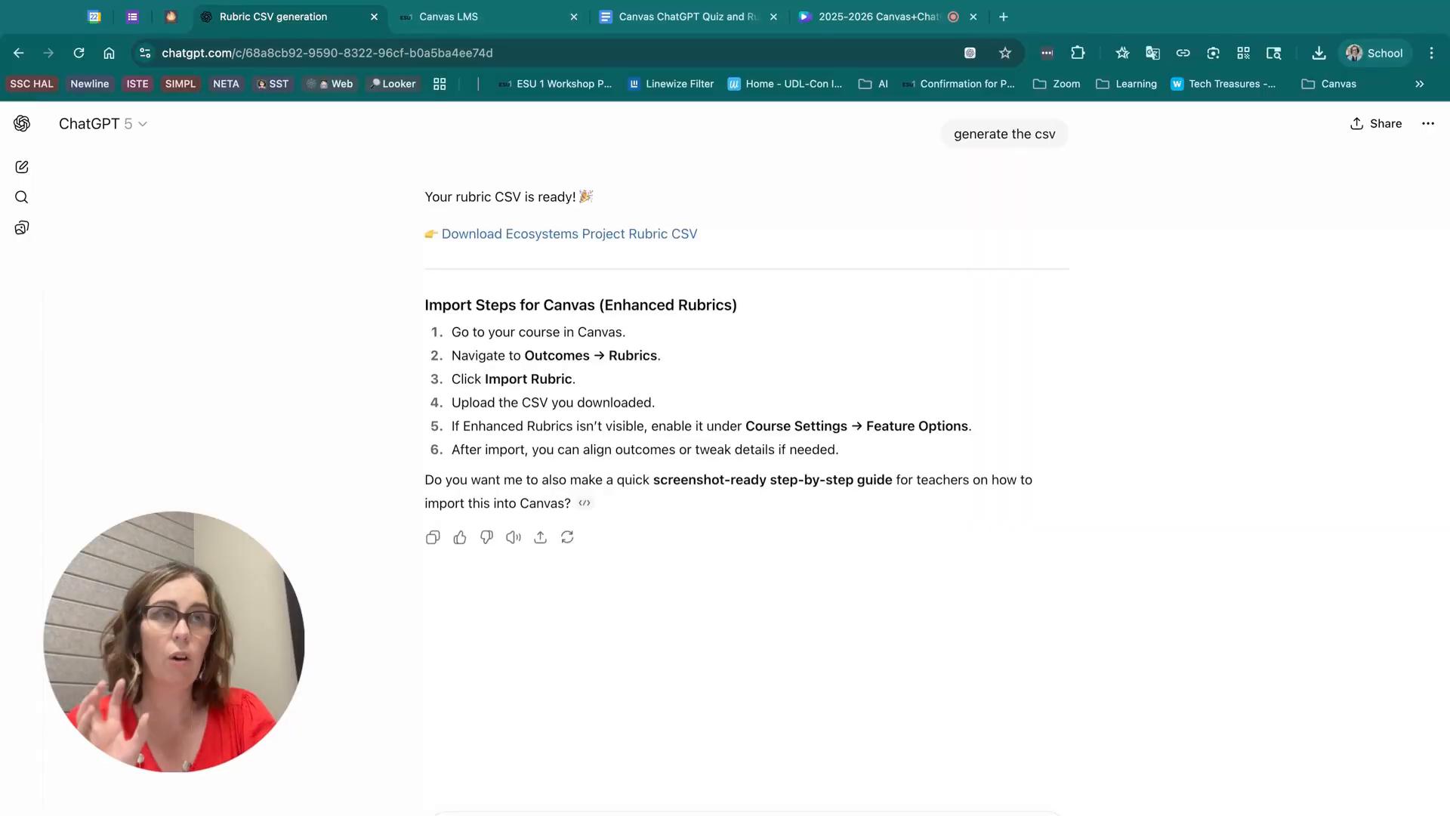
{"action": "left_click", "coordinate": [623, 238]}
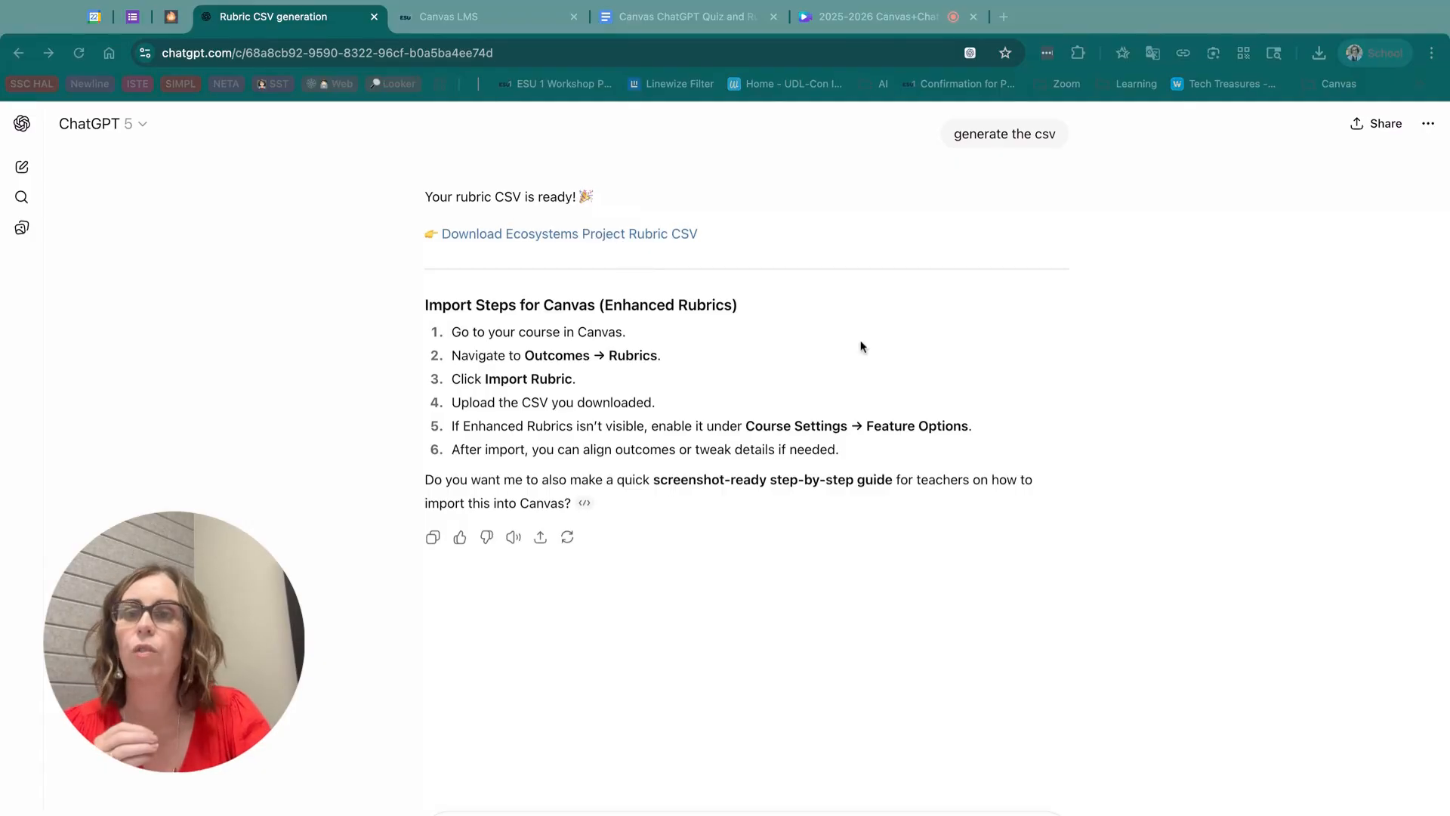
{"action": "left_click", "coordinate": [1172, 404]}
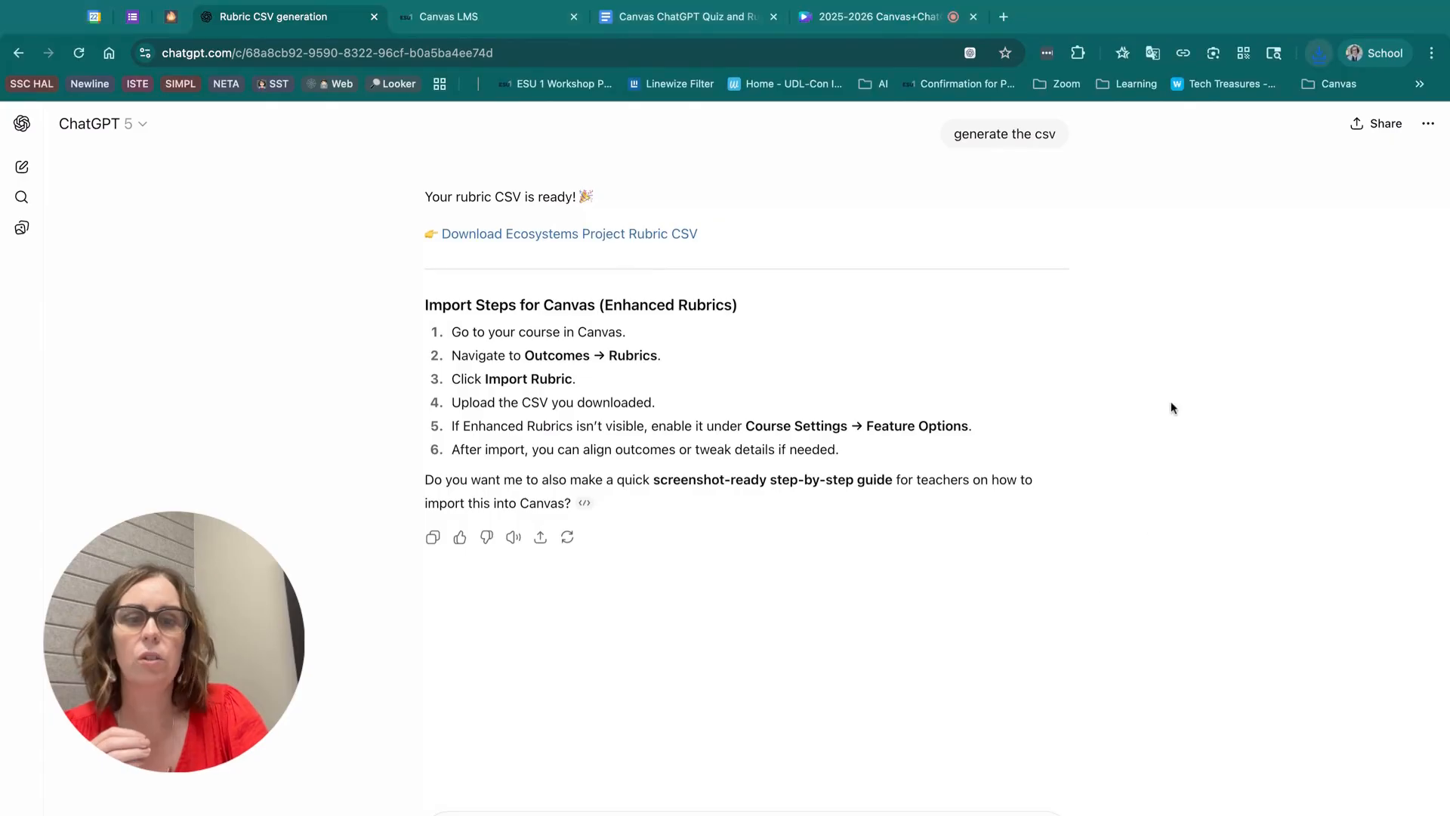
Step: Switch to the Canvas course's rubrics and import ecosystems_project_rubric.csv as a new rubric
{"action": "left_click", "coordinate": [522, 22]}
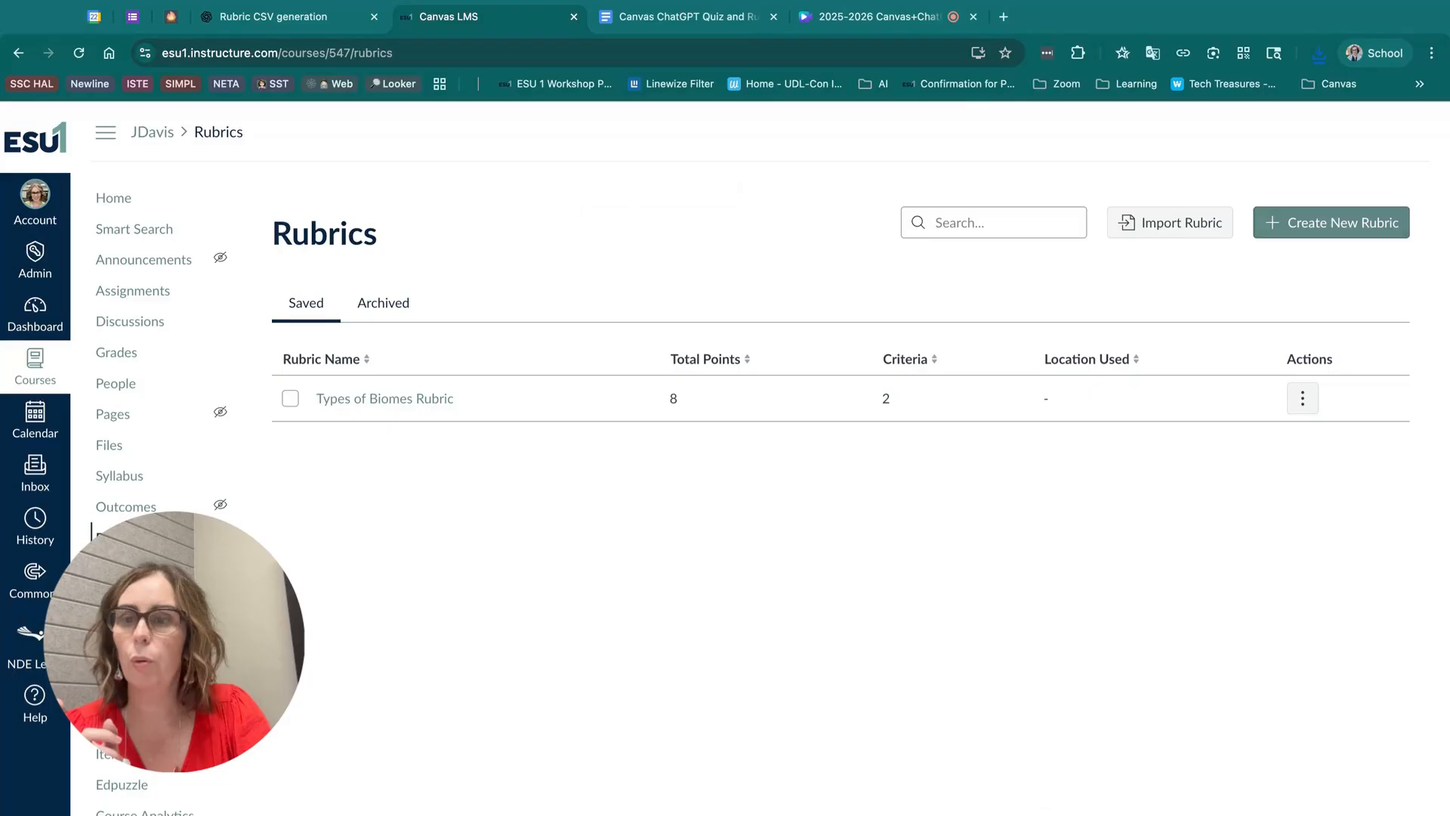
{"action": "left_click", "coordinate": [1200, 235]}
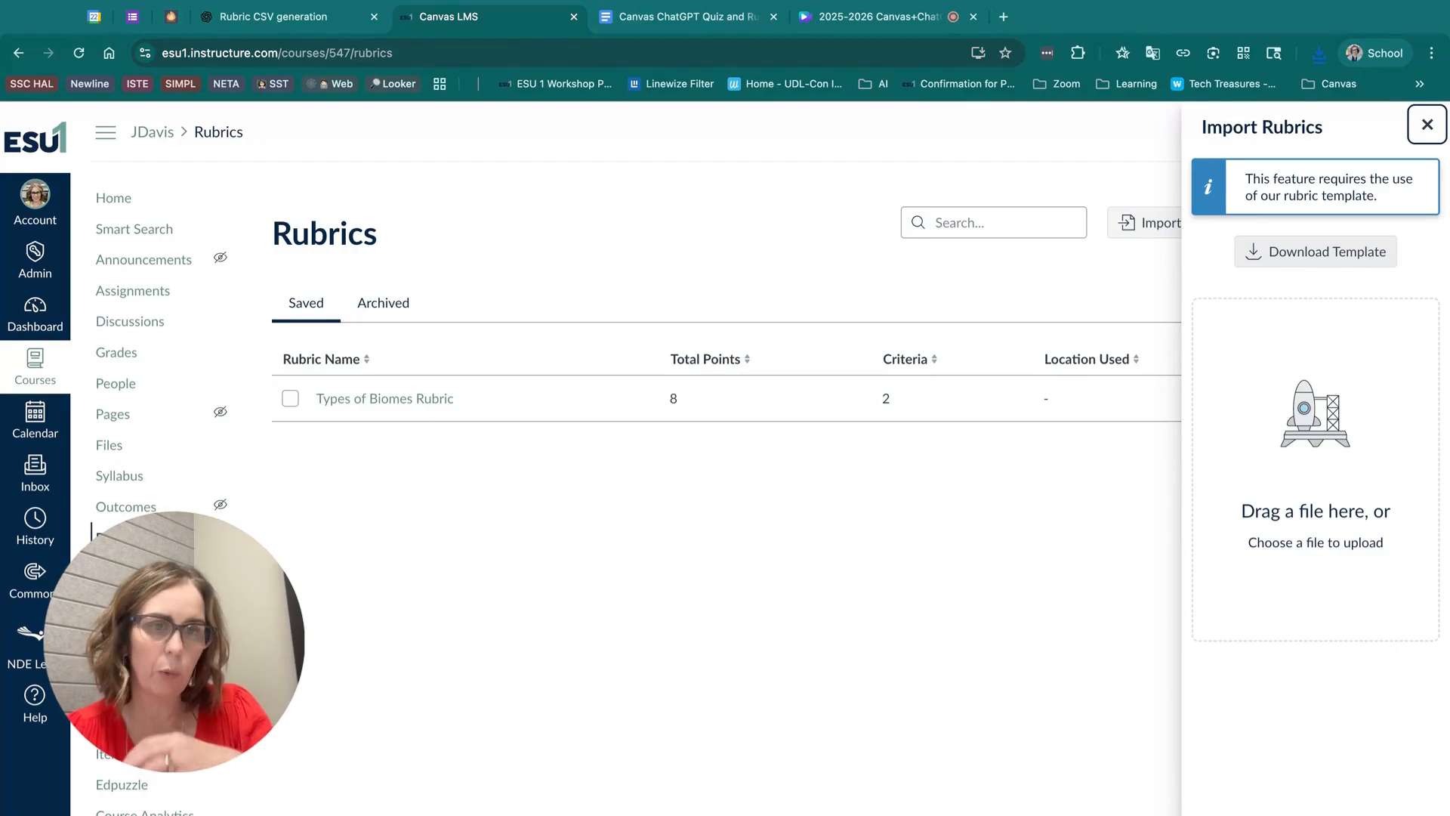
{"action": "left_click", "coordinate": [1303, 430]}
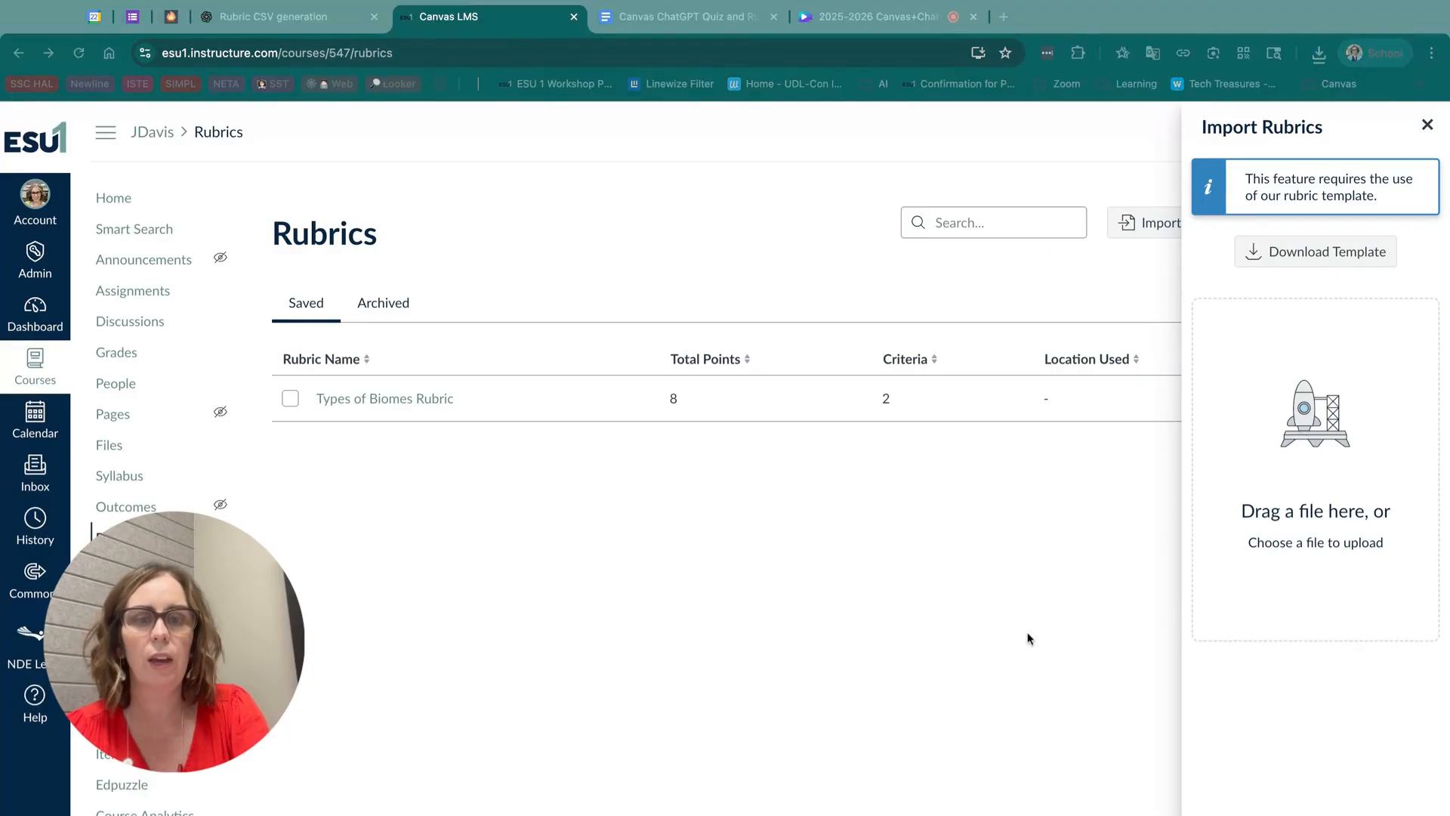
{"action": "left_click", "coordinate": [1098, 598]}
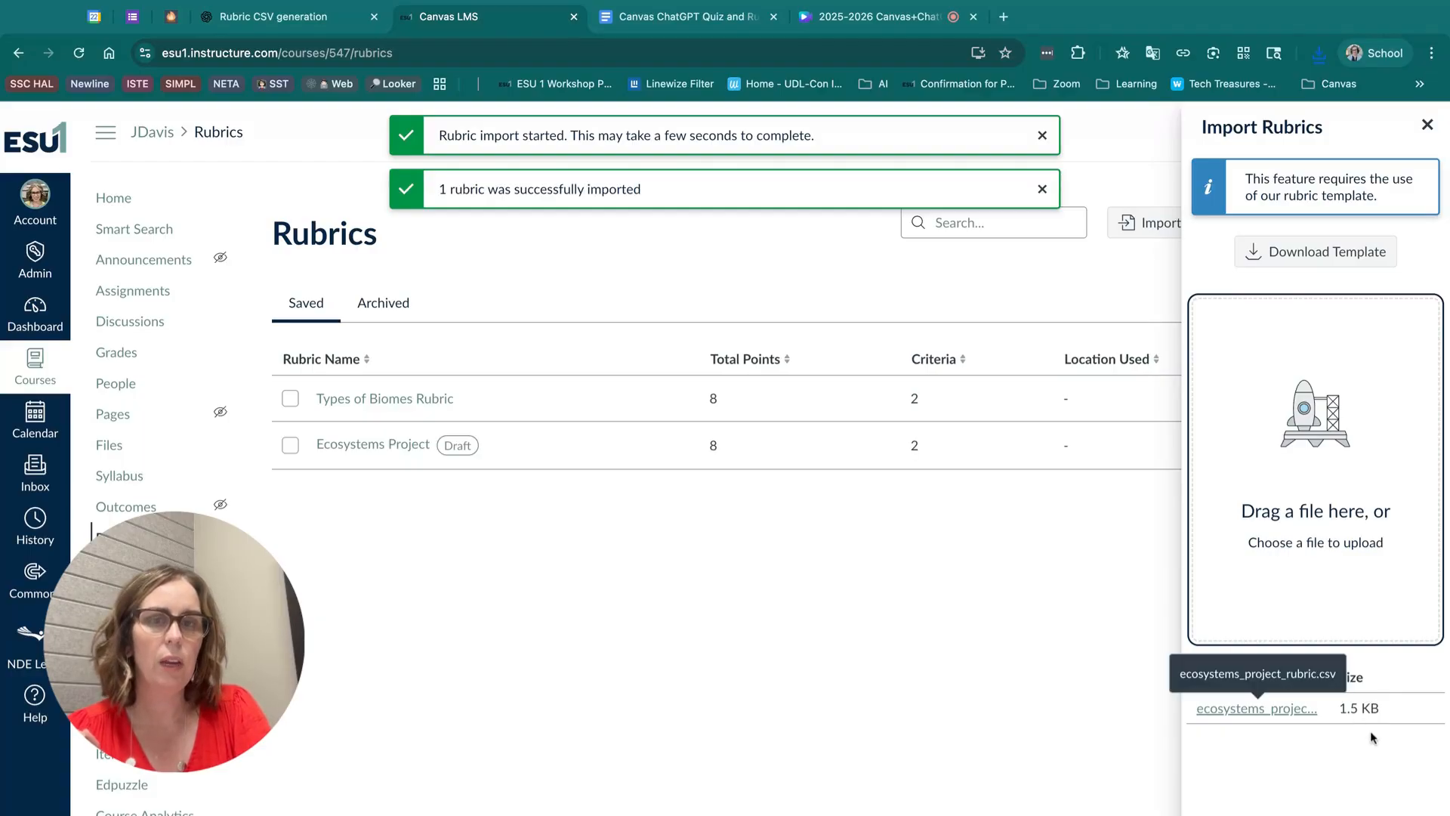
Step: Close the rubric import pane and open the draft Ecosystems Project rubric for editing
{"action": "left_click", "coordinate": [1427, 125]}
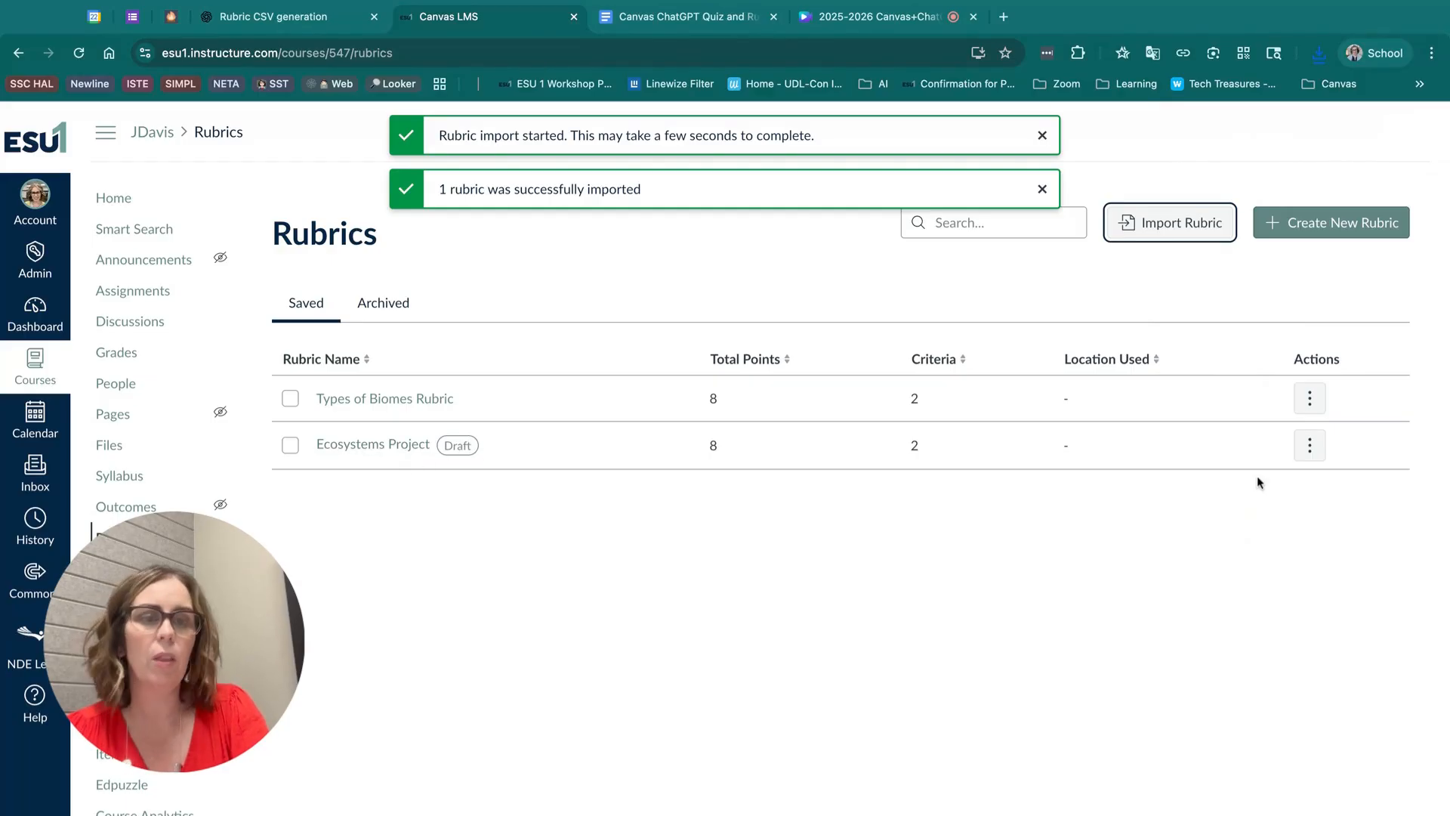
{"action": "left_click", "coordinate": [1310, 456]}
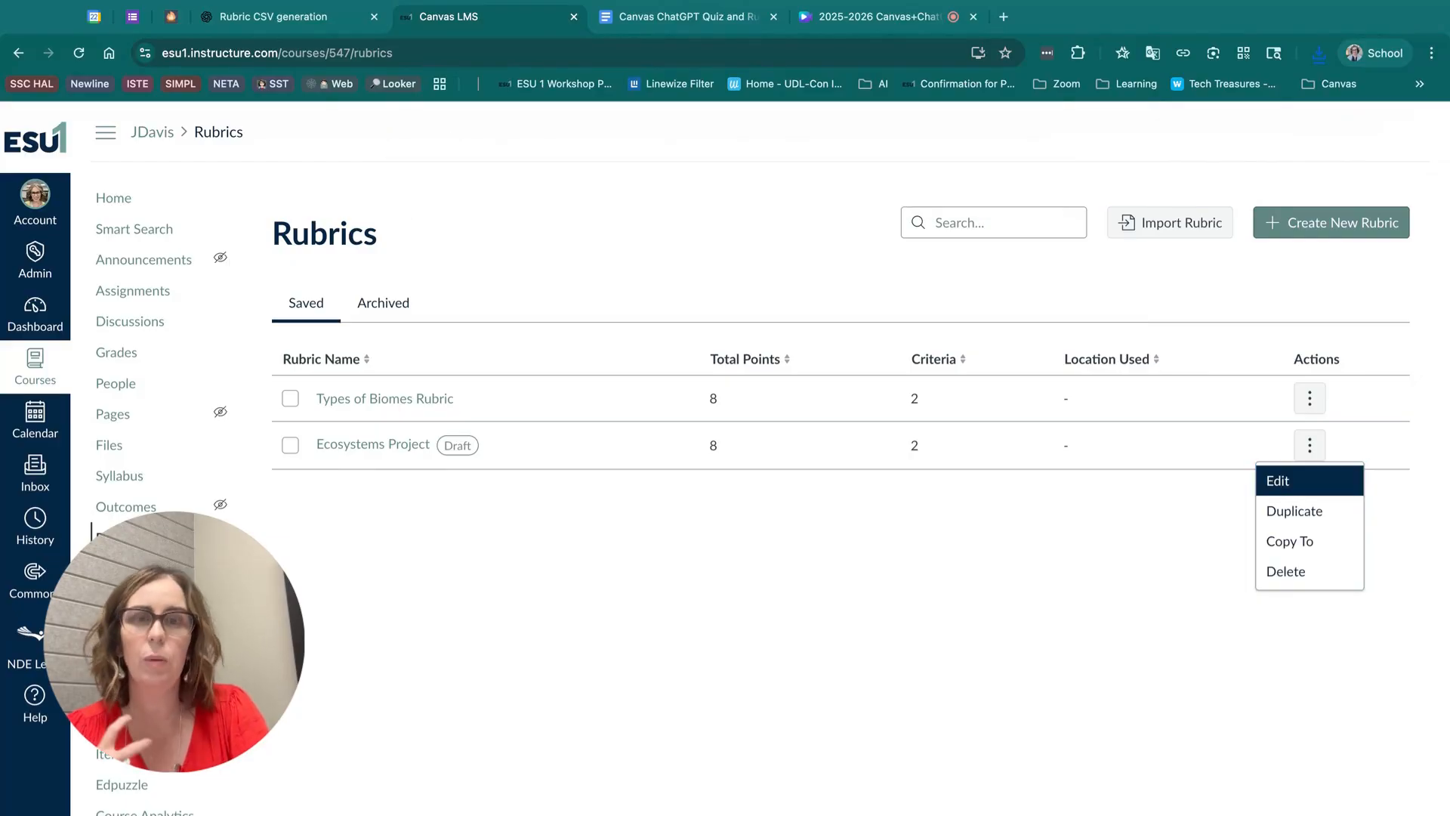
{"action": "left_click", "coordinate": [1309, 481]}
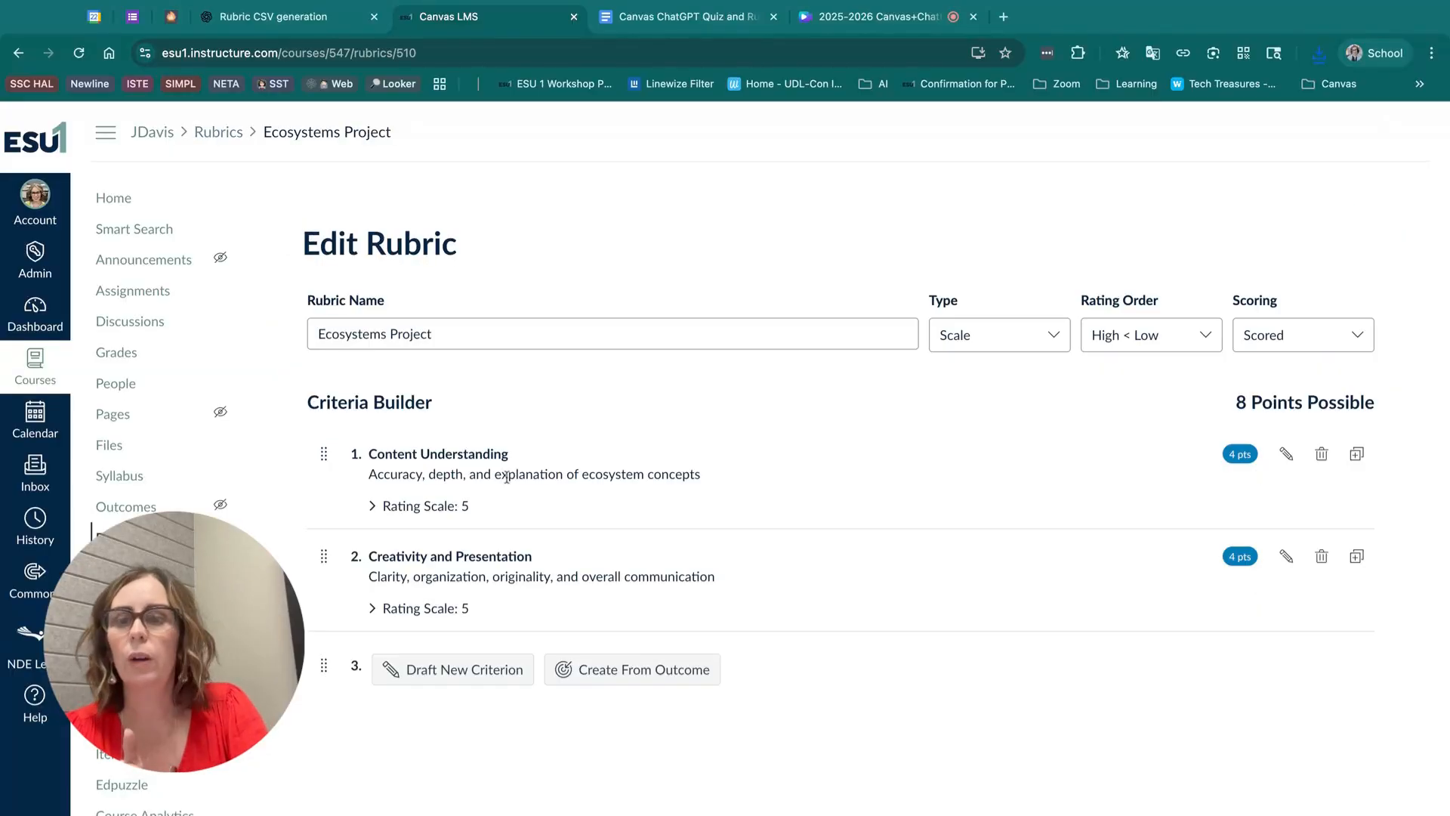
Step: Check the Content Understanding rating scale before saving the Ecosystems Project rubric, and open the saved rubric's preview
{"action": "left_click", "coordinate": [374, 505]}
{"action": "scroll", "coordinate": [605, 507], "scroll_direction": "down", "scroll_amount": 2}
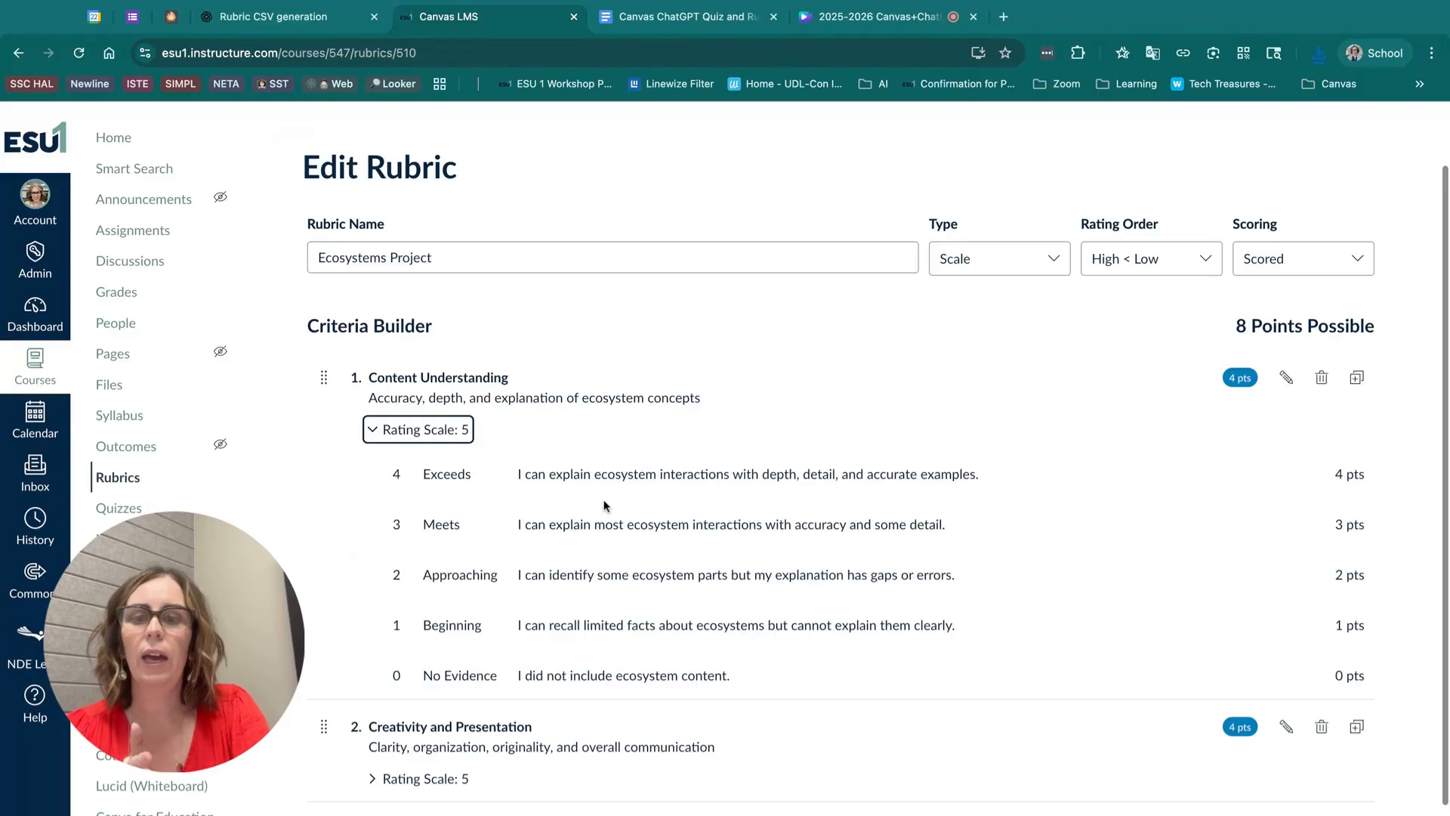
{"action": "scroll", "coordinate": [605, 506], "scroll_direction": "down", "scroll_amount": 1}
{"action": "scroll", "coordinate": [615, 470], "scroll_direction": "down", "scroll_amount": 1}
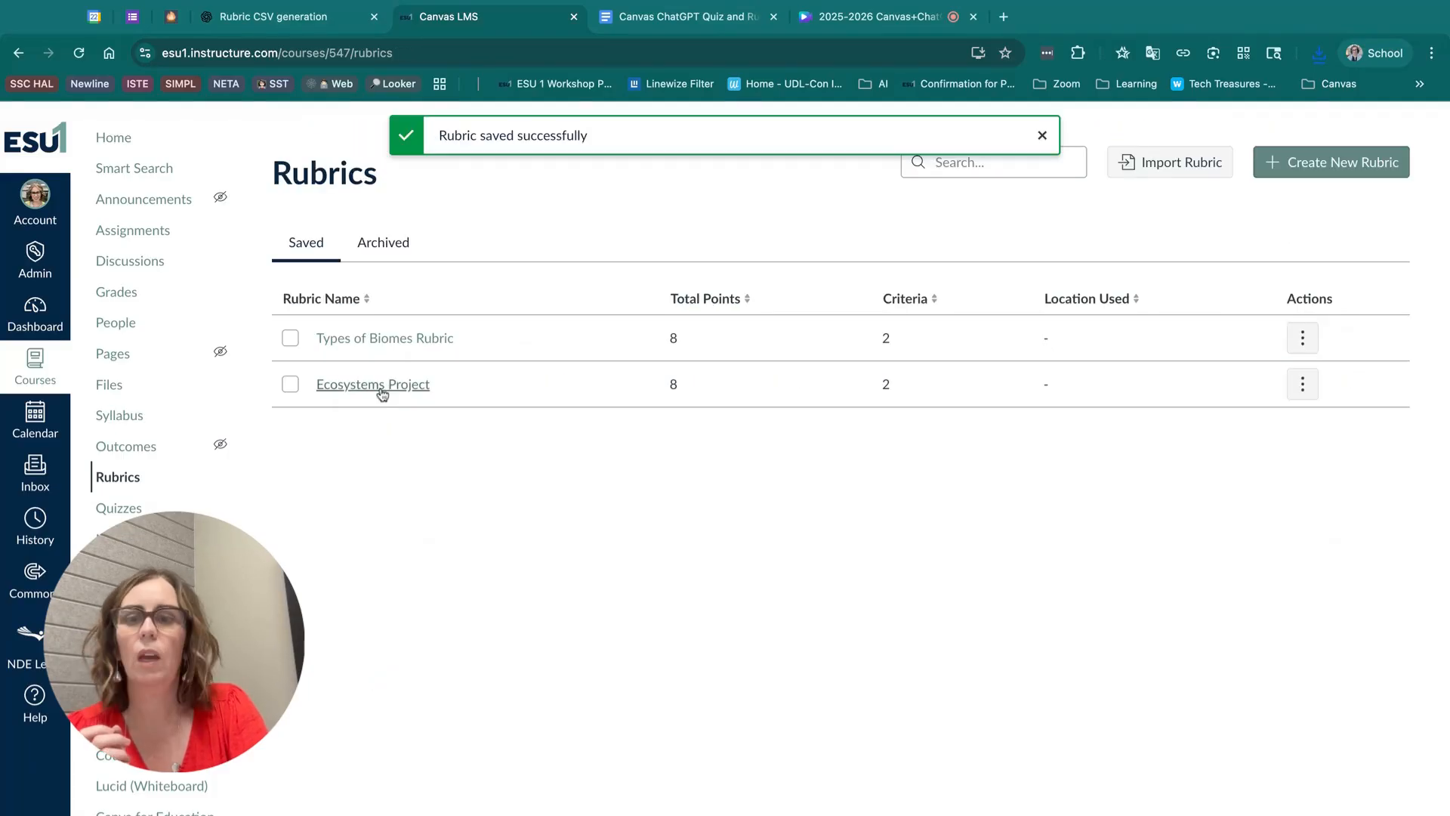
{"action": "left_click", "coordinate": [373, 384]}
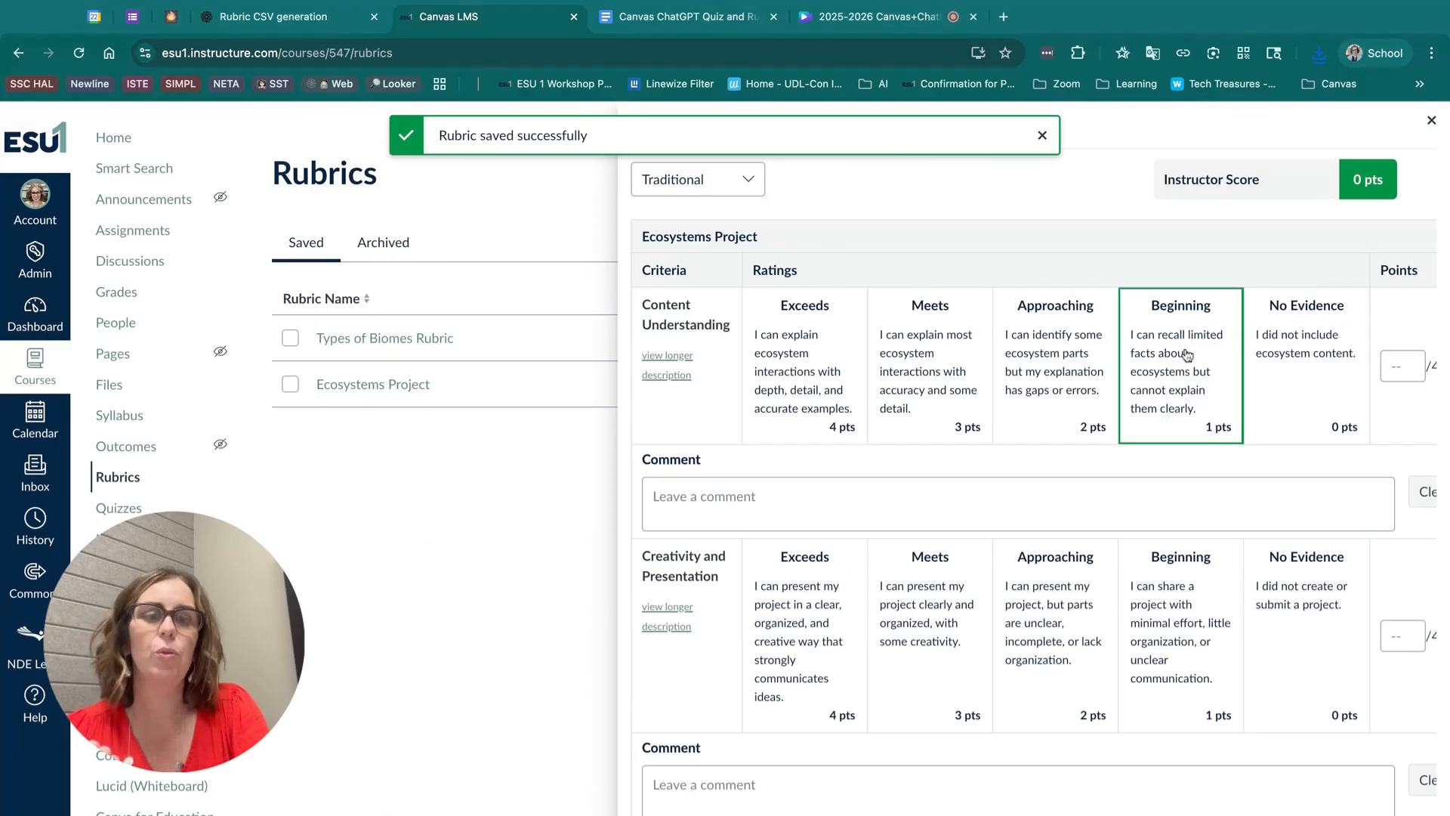